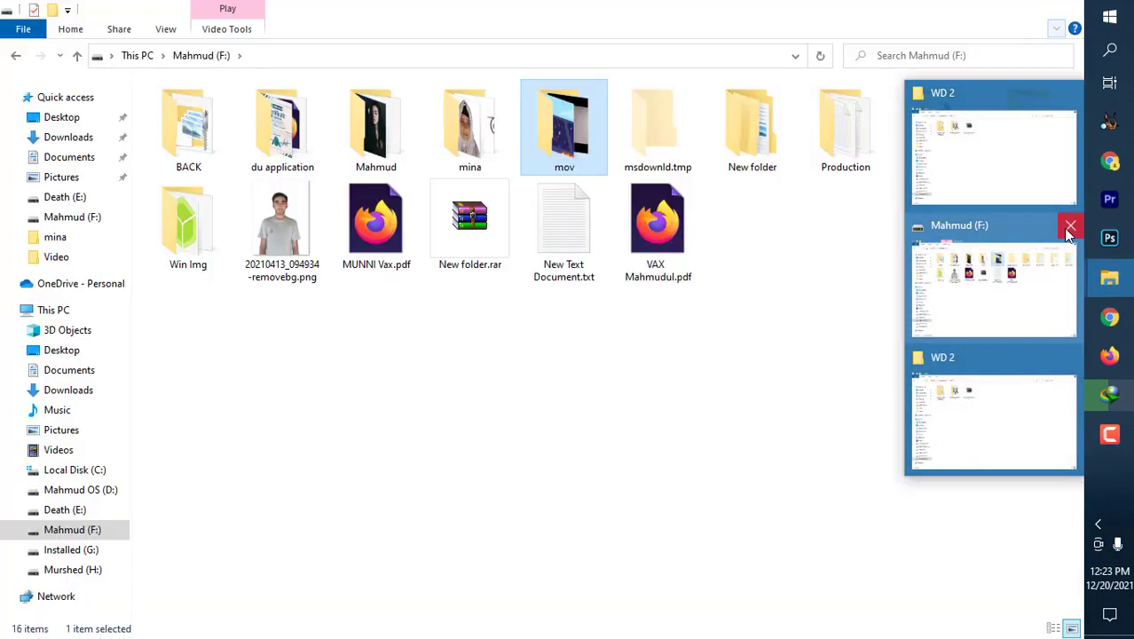
# Close the other drive's window and the duplicate WD 2 window, leaving WD 2 in front
pyautogui.click(1069, 229)
pyautogui.click(1073, 162)
pyautogui.click(995, 297)
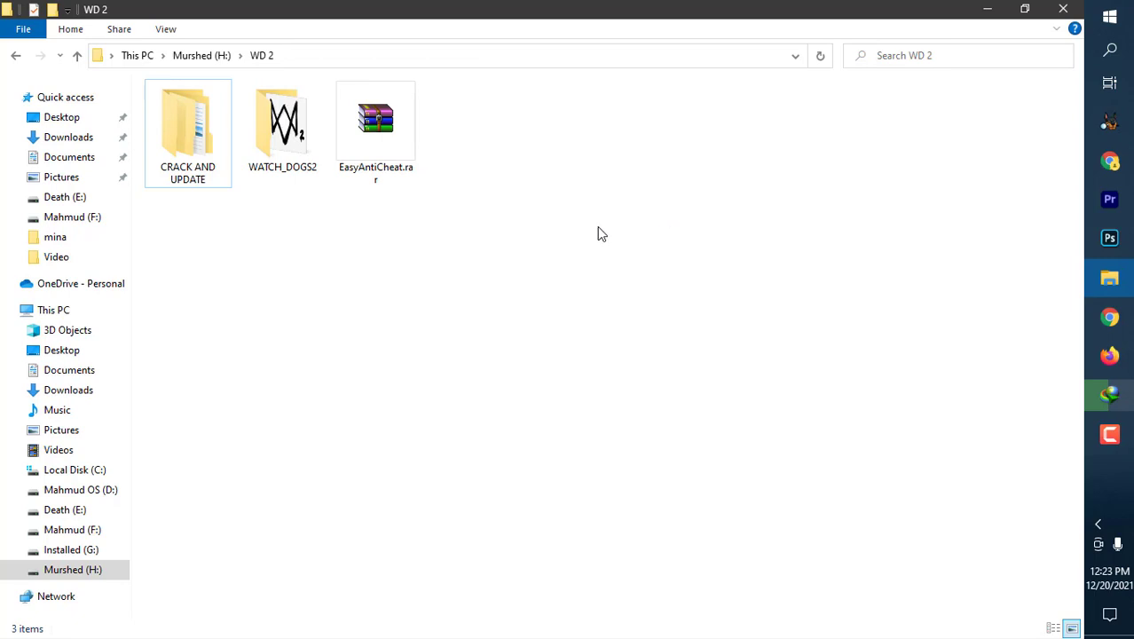
# Select the EasyAntiCheat.rar archive in the WD 2 folder
pyautogui.click(410, 129)
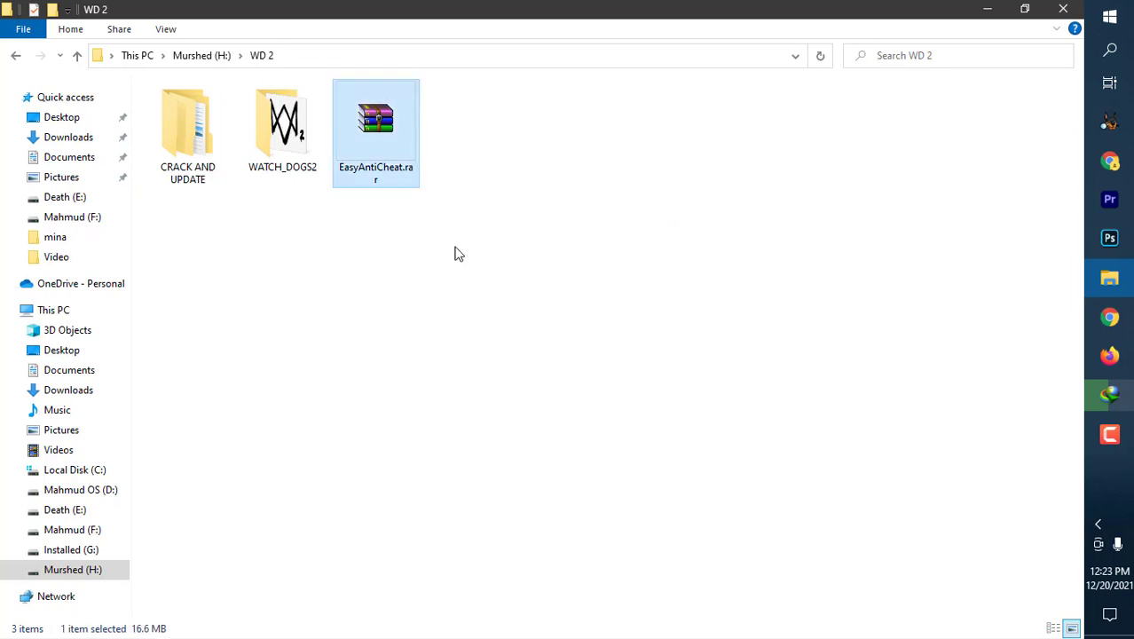
pyautogui.moveTo(501, 207); pyautogui.dragTo(377, 135)
pyautogui.moveTo(541, 255); pyautogui.dragTo(374, 133)
pyautogui.click(460, 150)
pyautogui.press('space')
pyautogui.moveTo(563, 180); pyautogui.dragTo(374, 132)
pyautogui.moveTo(533, 178); pyautogui.dragTo(379, 148)
pyautogui.moveTo(526, 182); pyautogui.dragTo(390, 151)
pyautogui.click(449, 233)
pyautogui.moveTo(451, 232); pyautogui.dragTo(505, 178)
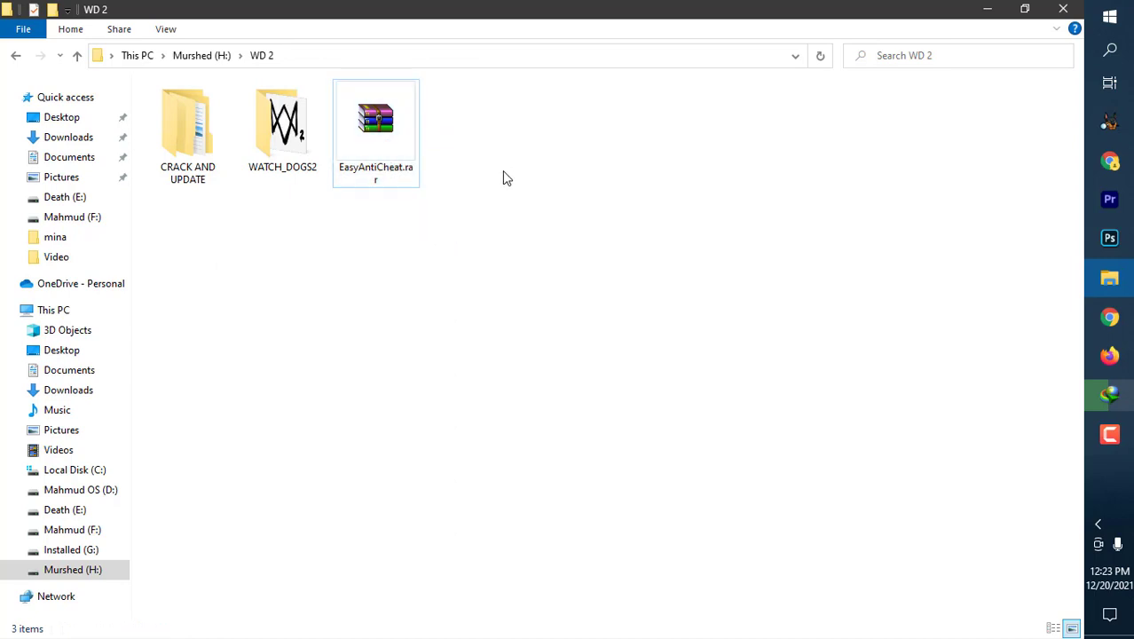
pyautogui.moveTo(420, 157); pyautogui.dragTo(364, 106)
pyautogui.click(493, 180)
pyautogui.click(380, 157)
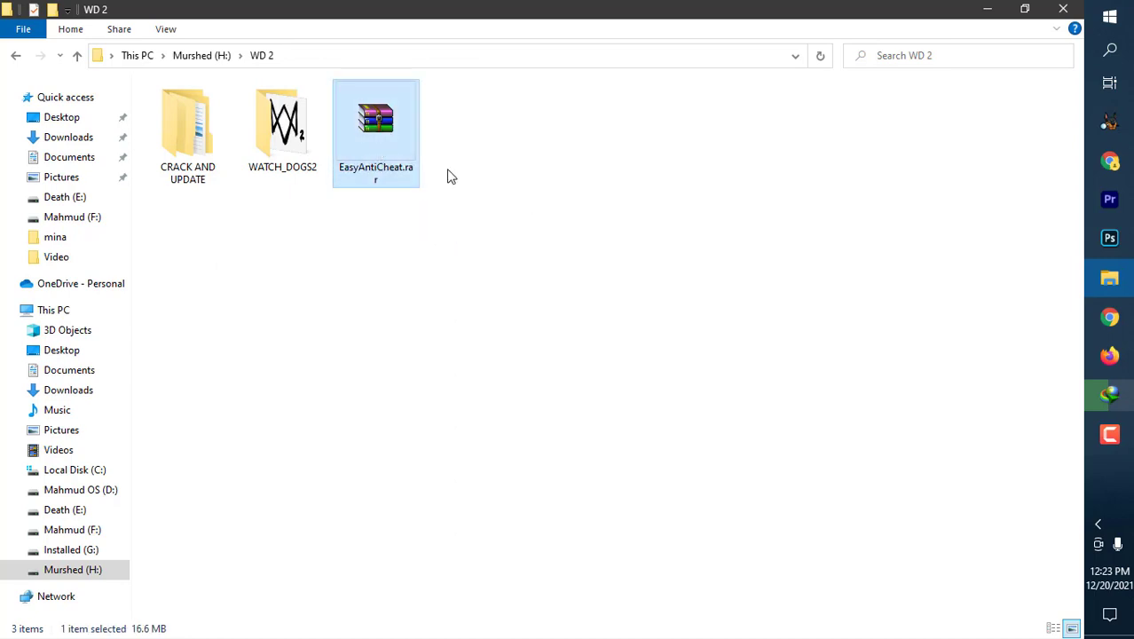
pyautogui.moveTo(508, 211); pyautogui.dragTo(388, 131)
pyautogui.moveTo(471, 213); pyautogui.dragTo(388, 142)
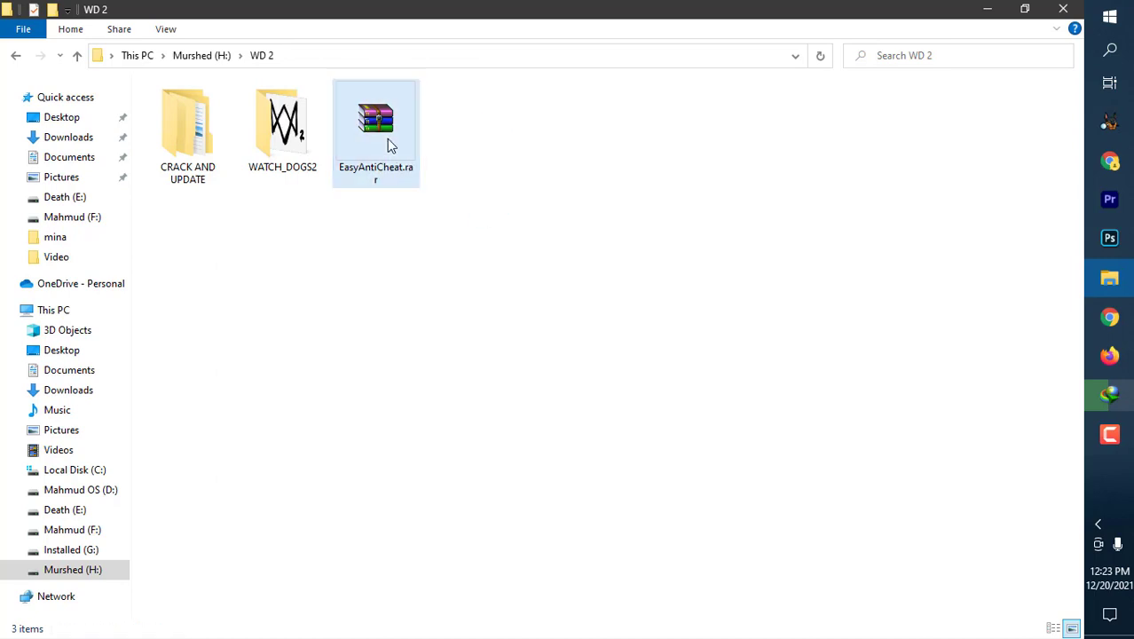
pyautogui.moveTo(541, 169); pyautogui.dragTo(401, 149)
pyautogui.click(399, 148)
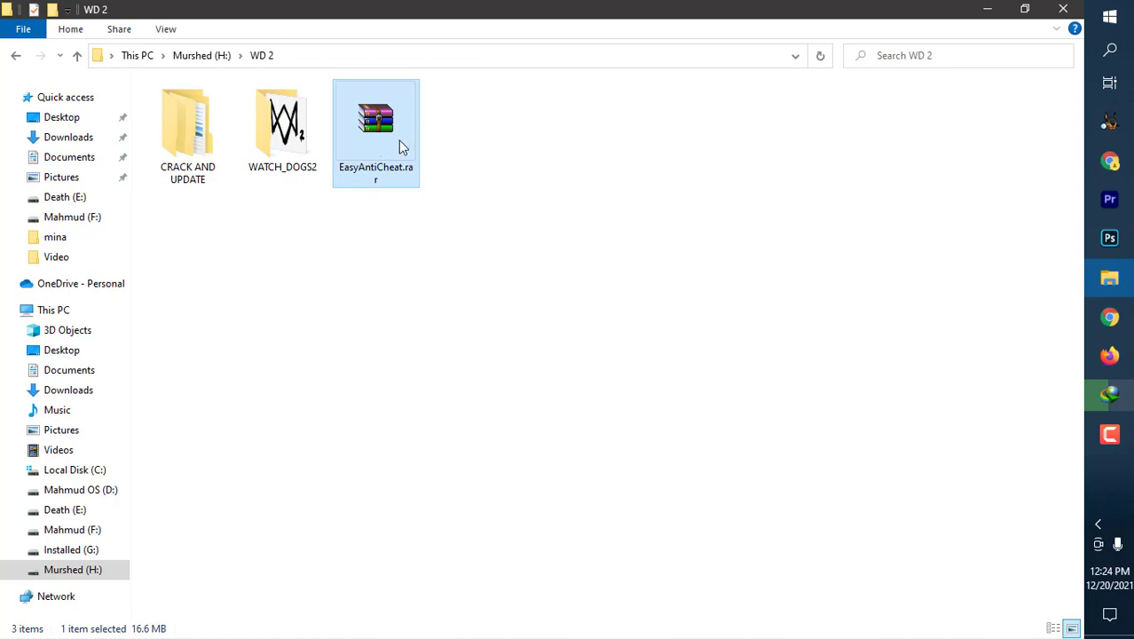
# Extract EasyAntiCheat.rar into WD 2 and copy the resulting EasyAntiCheat folder
pyautogui.rightClick(395, 122)
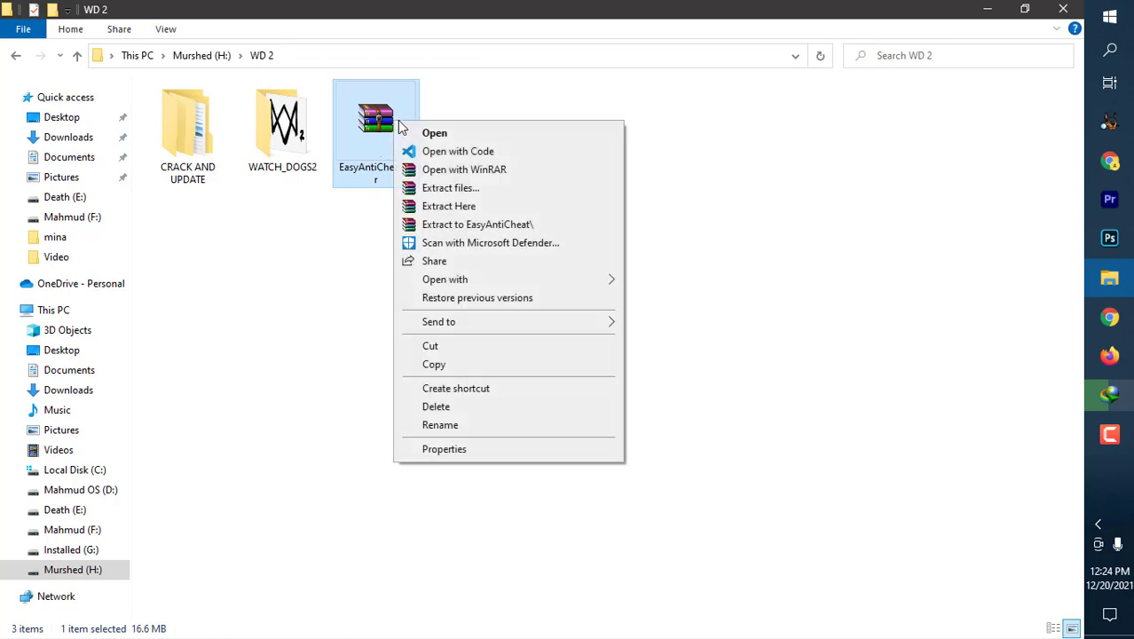
pyautogui.click(461, 216)
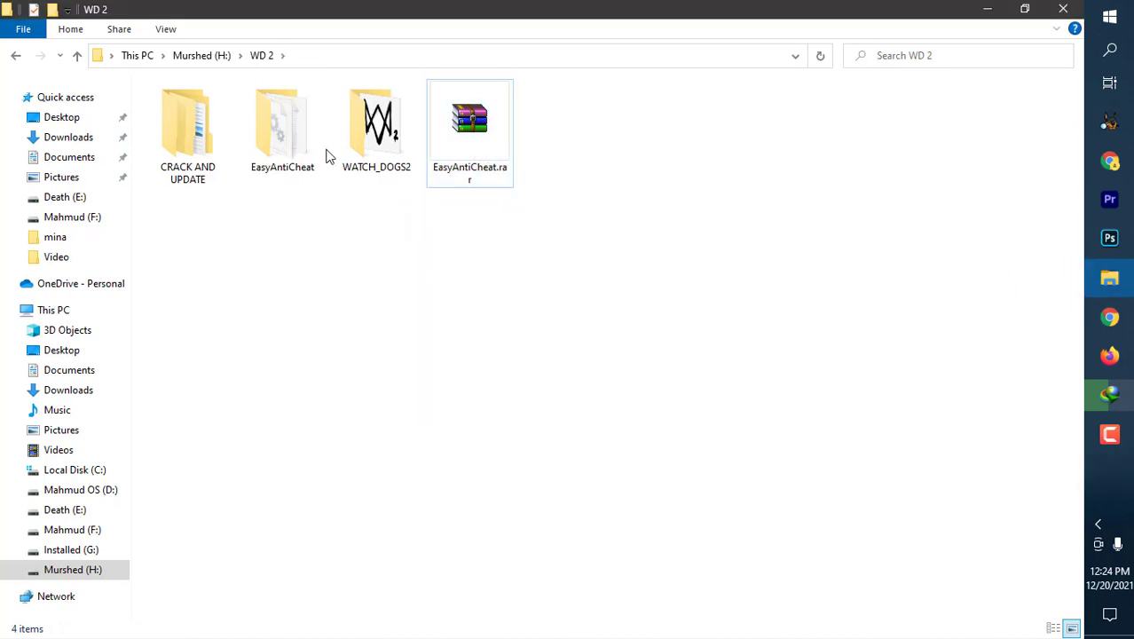
pyautogui.click(299, 132)
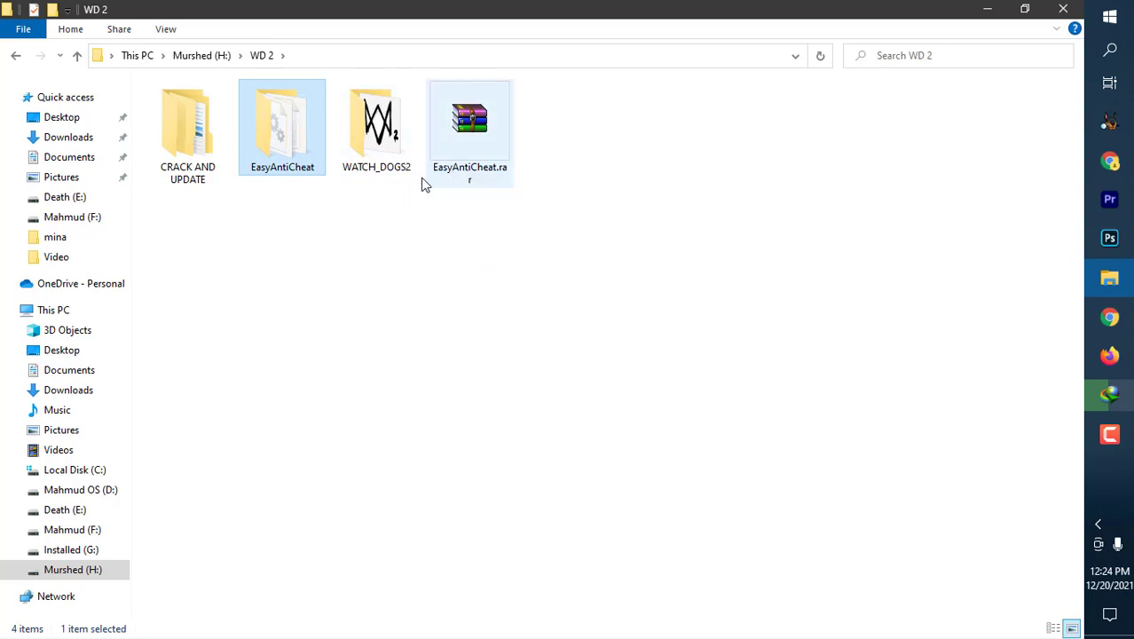
pyautogui.click(391, 139)
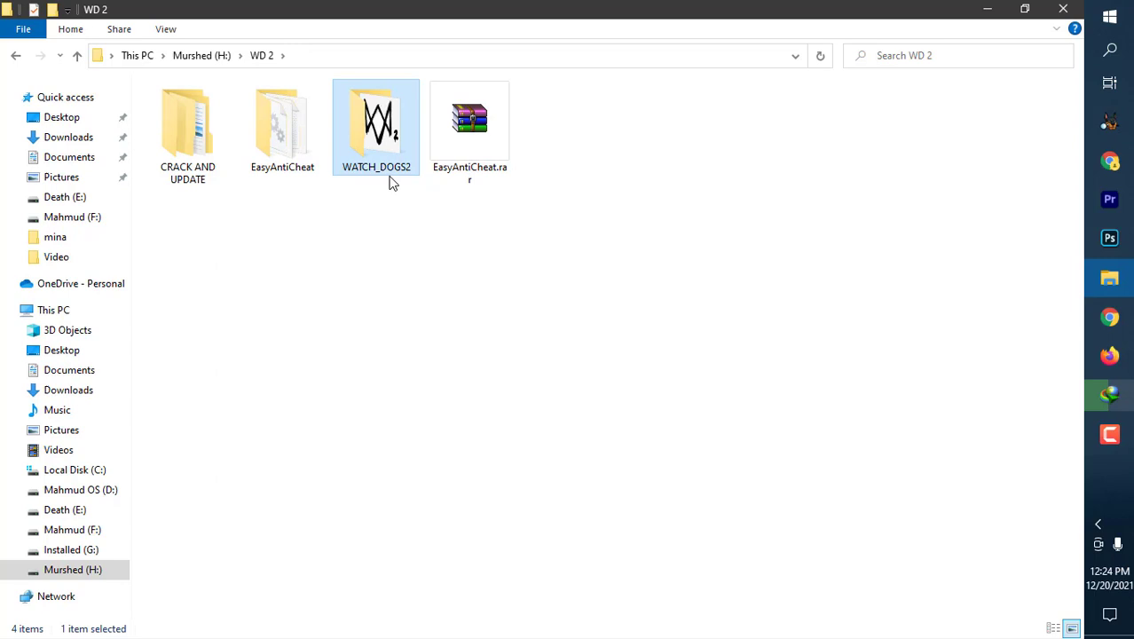
pyautogui.click(276, 131)
pyautogui.rightClick(275, 121)
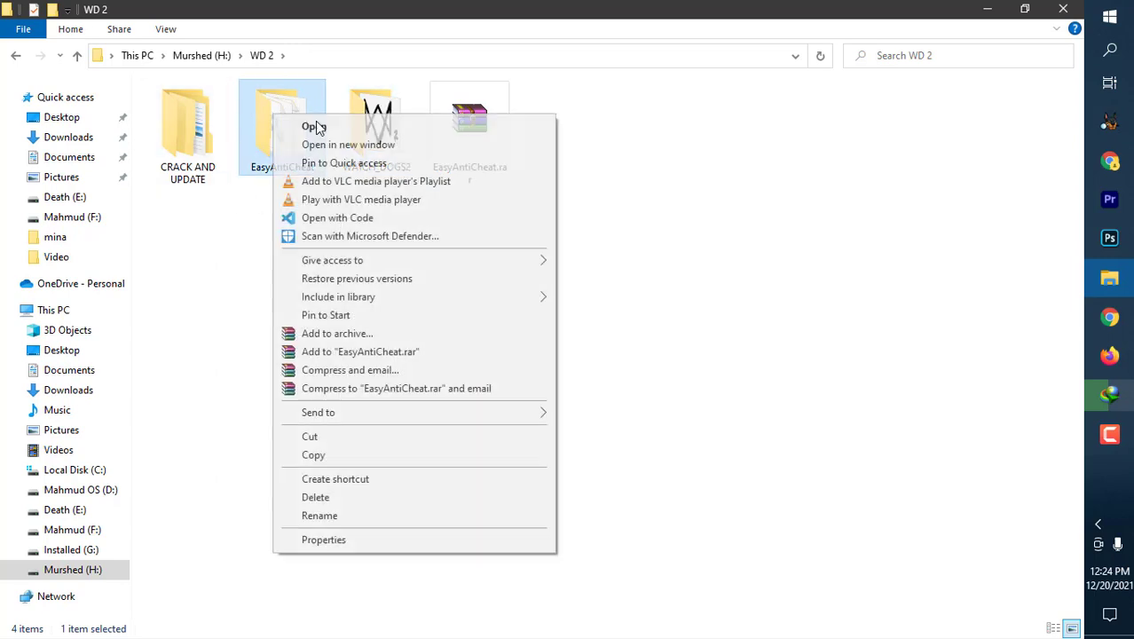
pyautogui.click(321, 457)
# Paste the EasyAntiCheat folder into WATCH_DOGS2 and refresh its listing
pyautogui.doubleClick(385, 134)
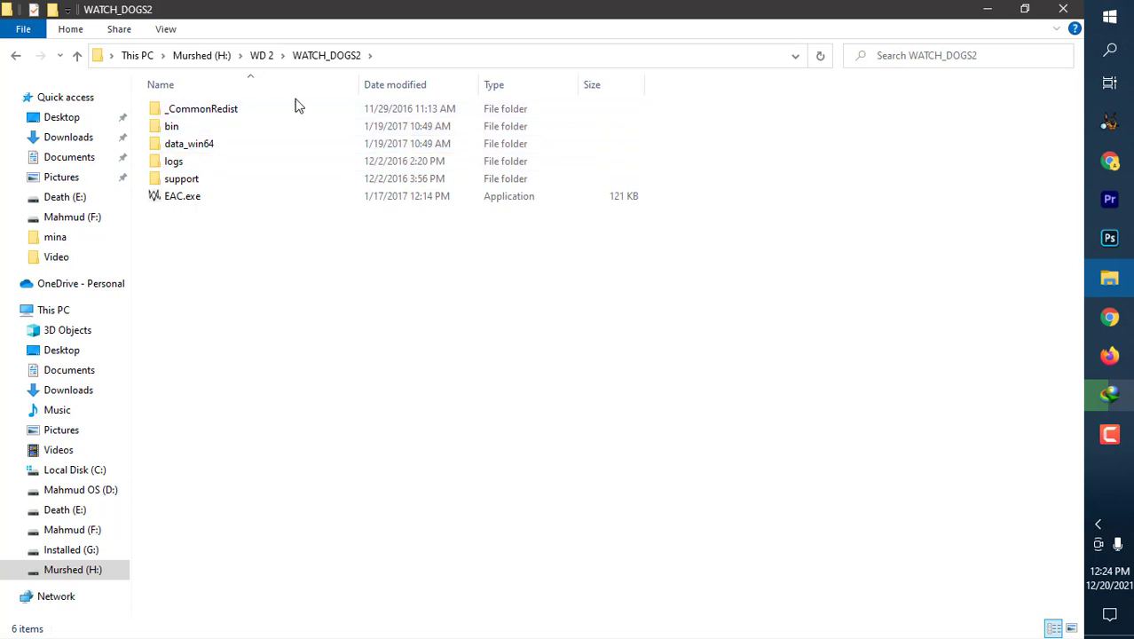
pyautogui.rightClick(848, 171)
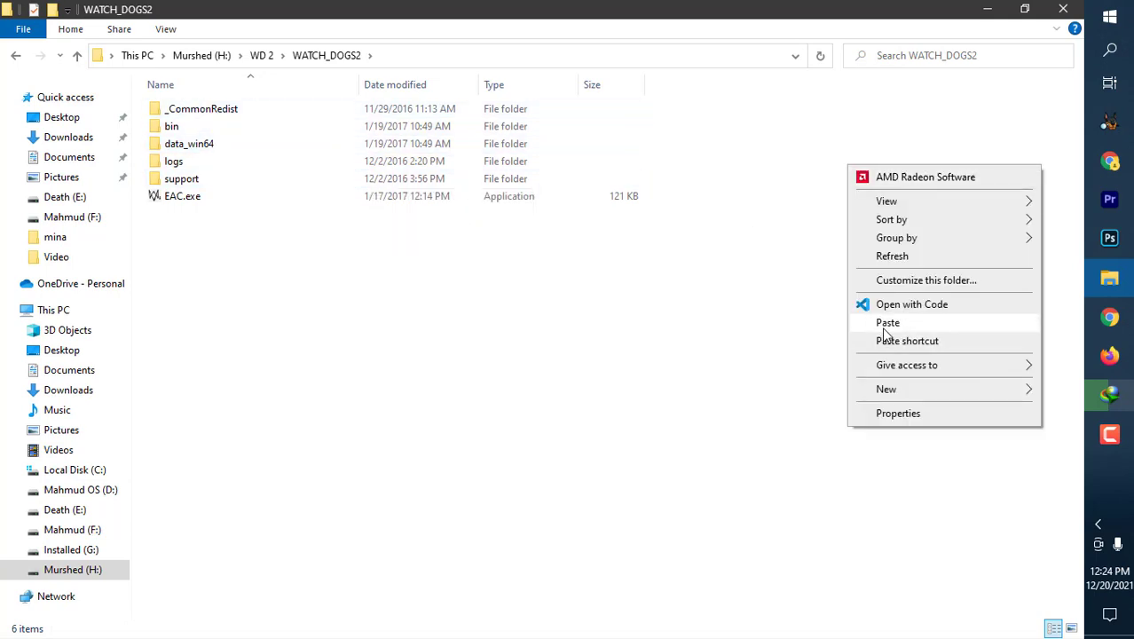
pyautogui.click(885, 322)
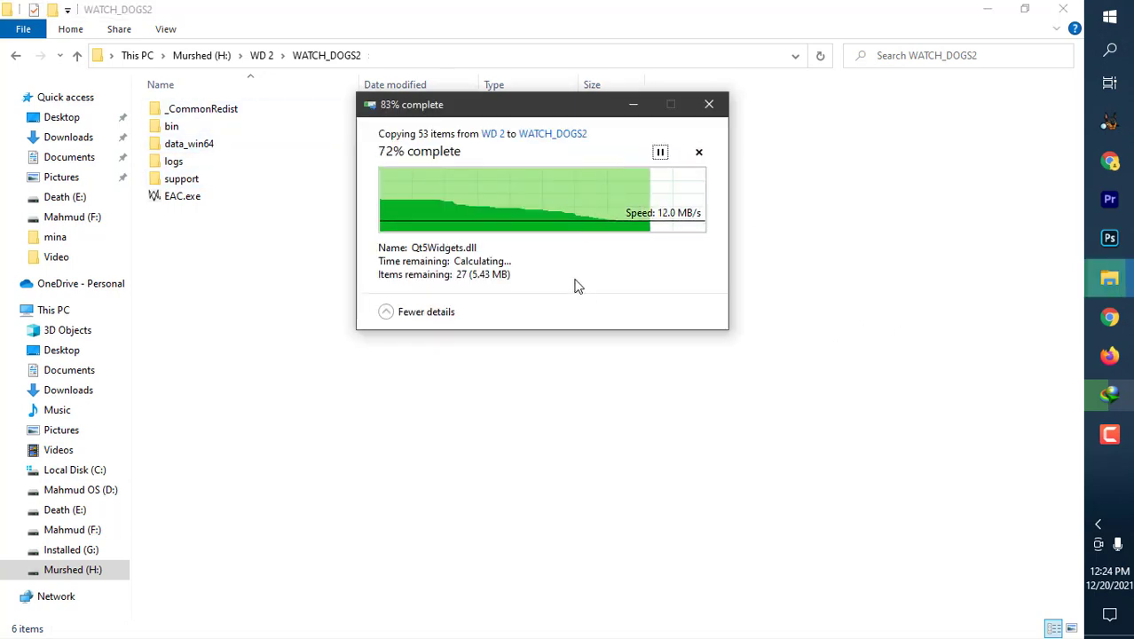
pyautogui.rightClick(884, 220)
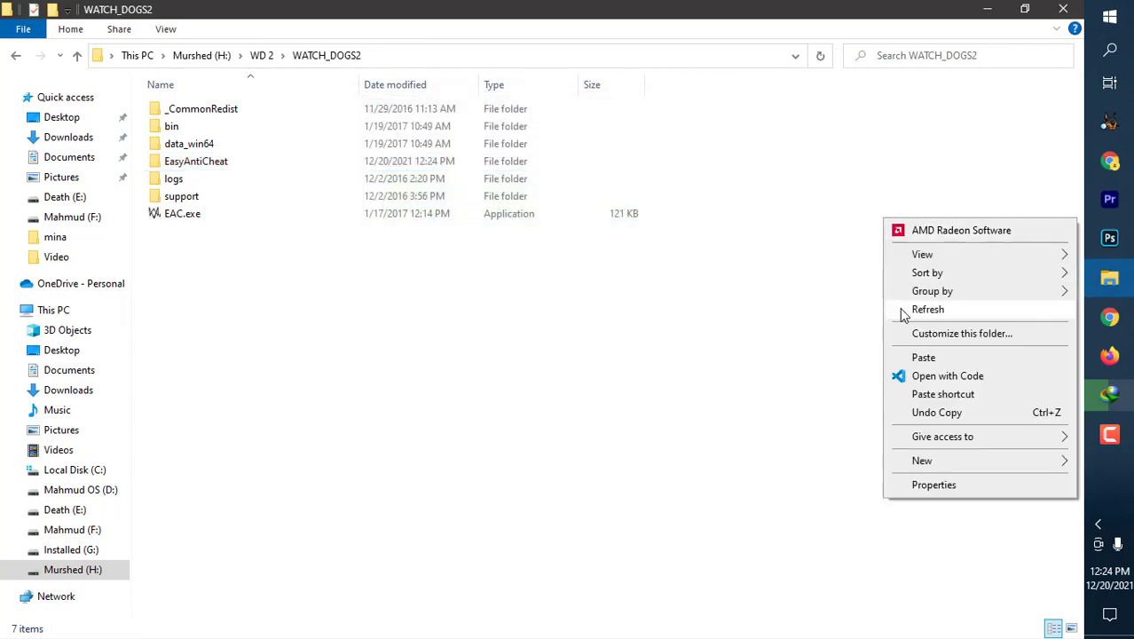
pyautogui.click(901, 311)
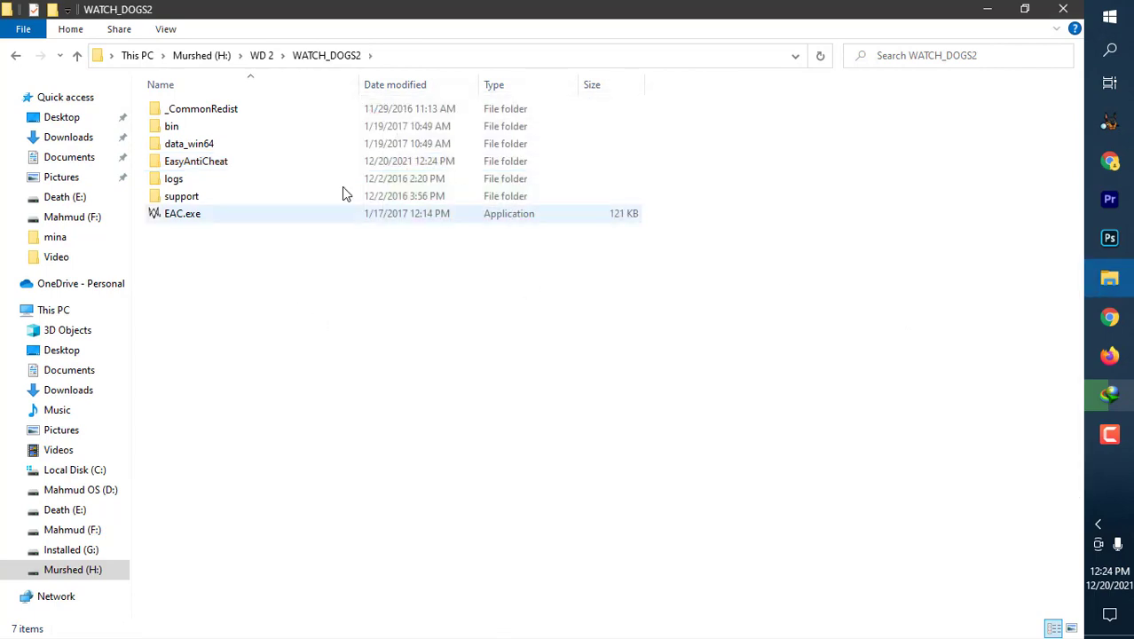
# Go back up to WD 2 and delete the leftover EasyAntiCheat folder there
pyautogui.click(78, 54)
pyautogui.click(377, 276)
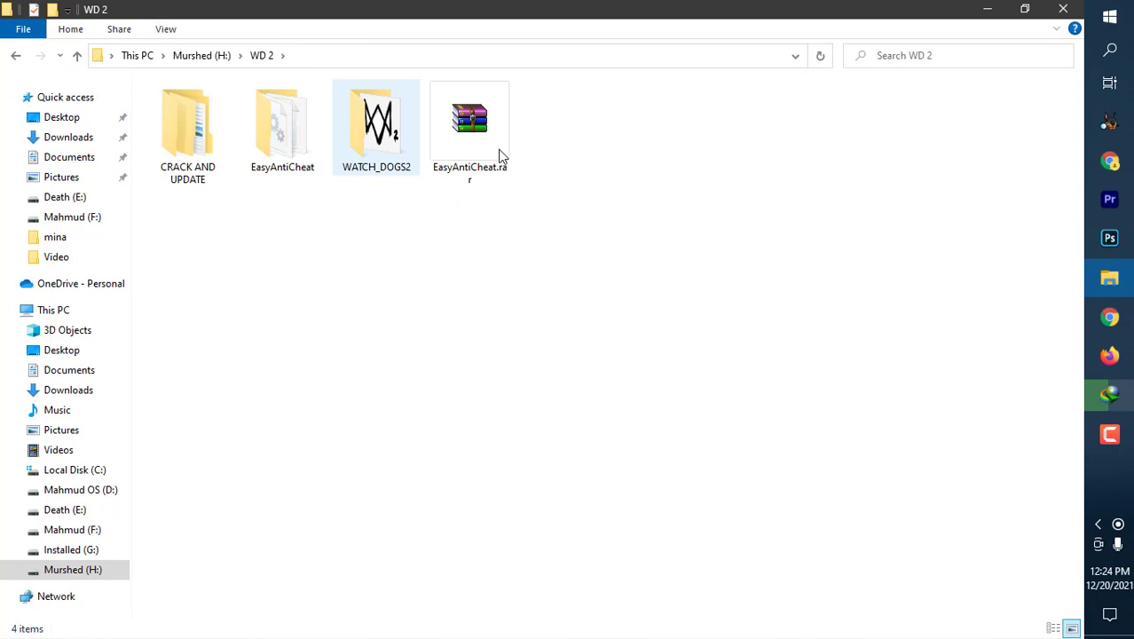
pyautogui.click(497, 142)
pyautogui.moveTo(557, 238); pyautogui.dragTo(479, 142)
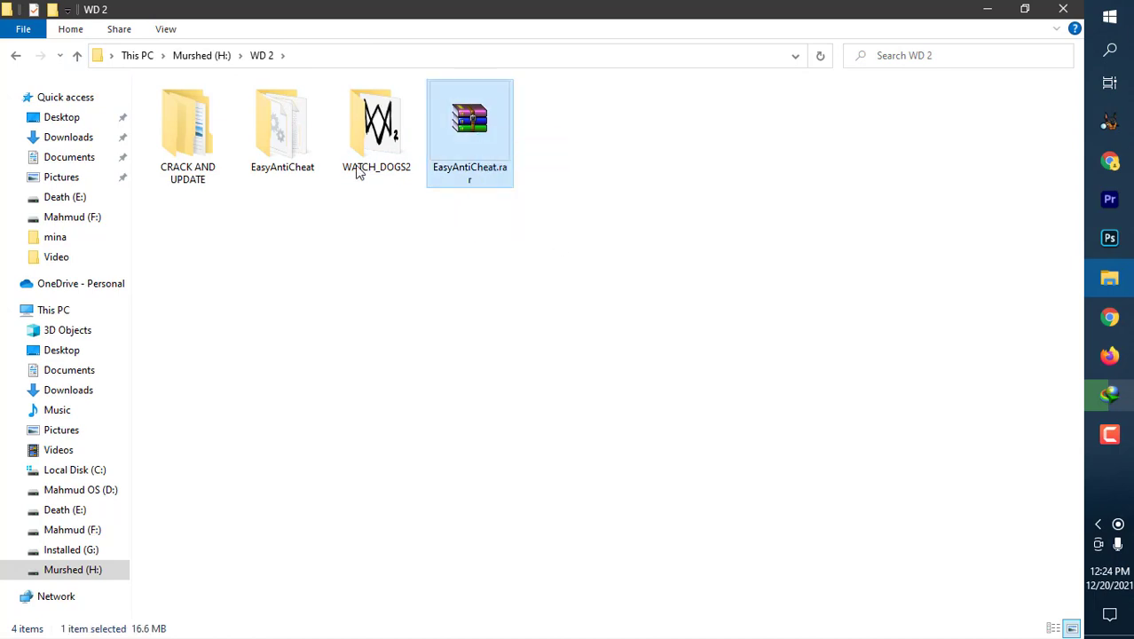
pyautogui.click(291, 156)
pyautogui.rightClick(291, 142)
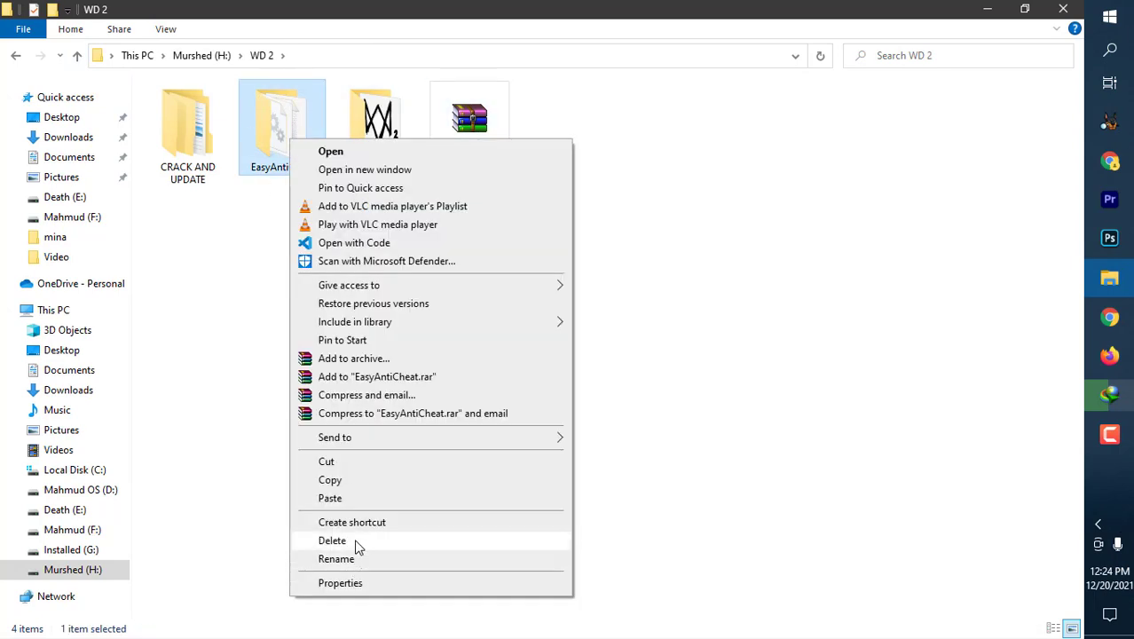
pyautogui.click(354, 541)
# Open WATCH_DOGS2\EasyAntiCheat and select EasyAntiCheat_Setup.exe
pyautogui.click(363, 157)
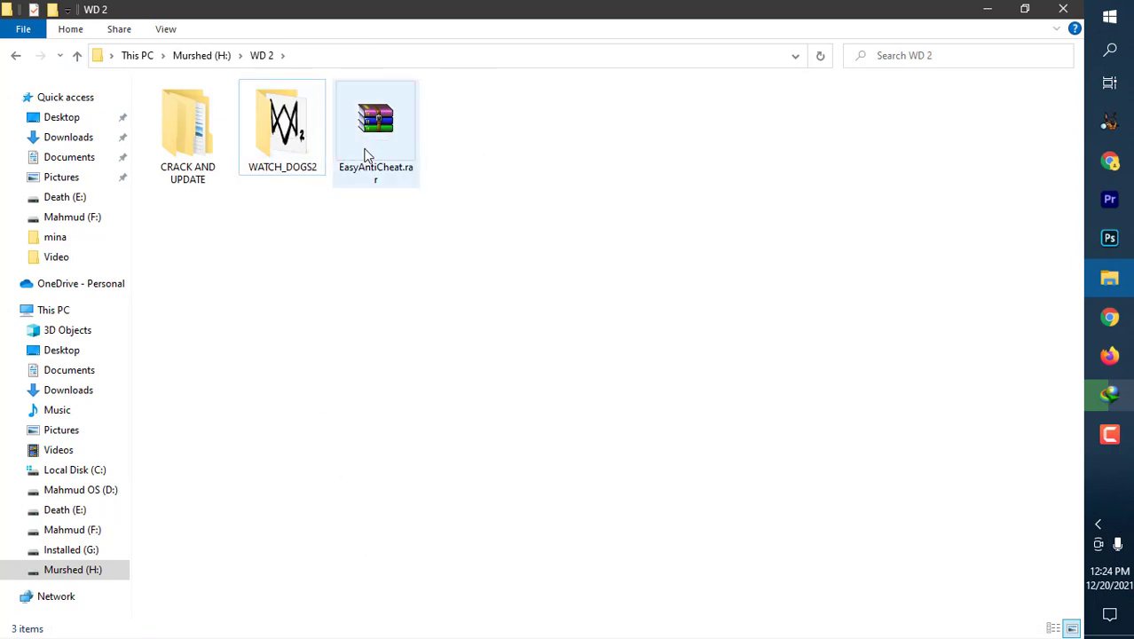
pyautogui.doubleClick(302, 142)
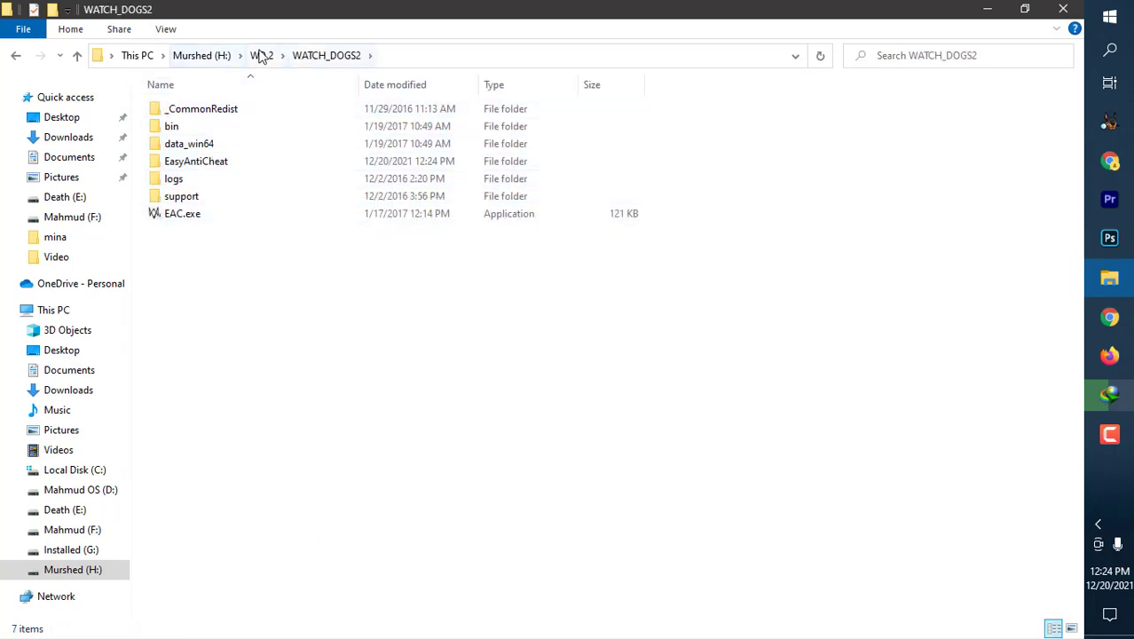
pyautogui.doubleClick(219, 166)
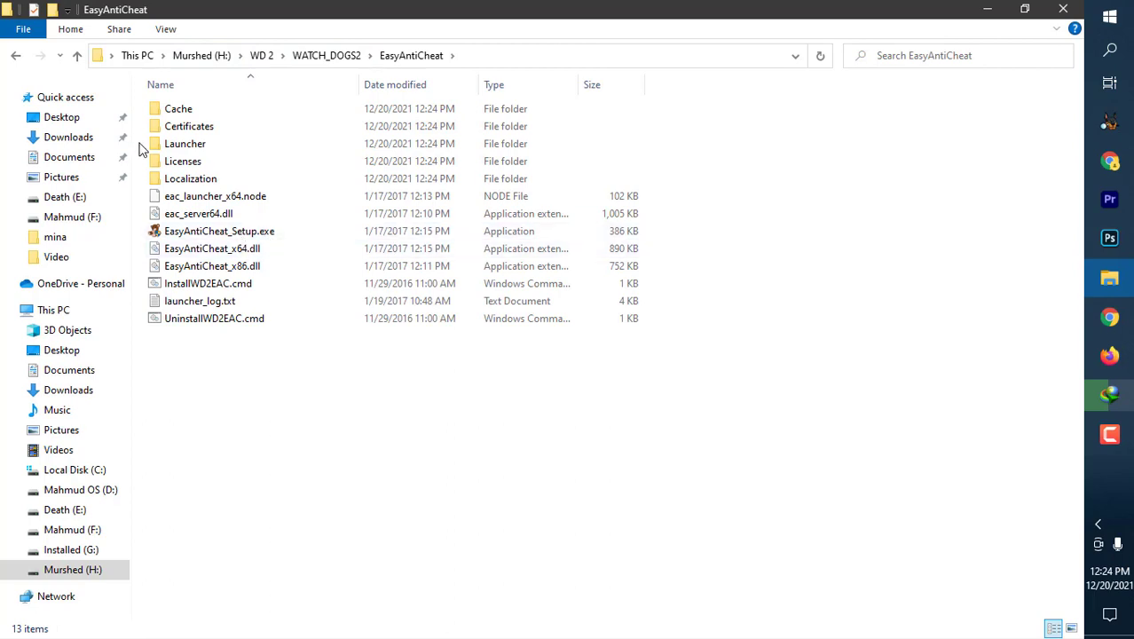
pyautogui.click(77, 56)
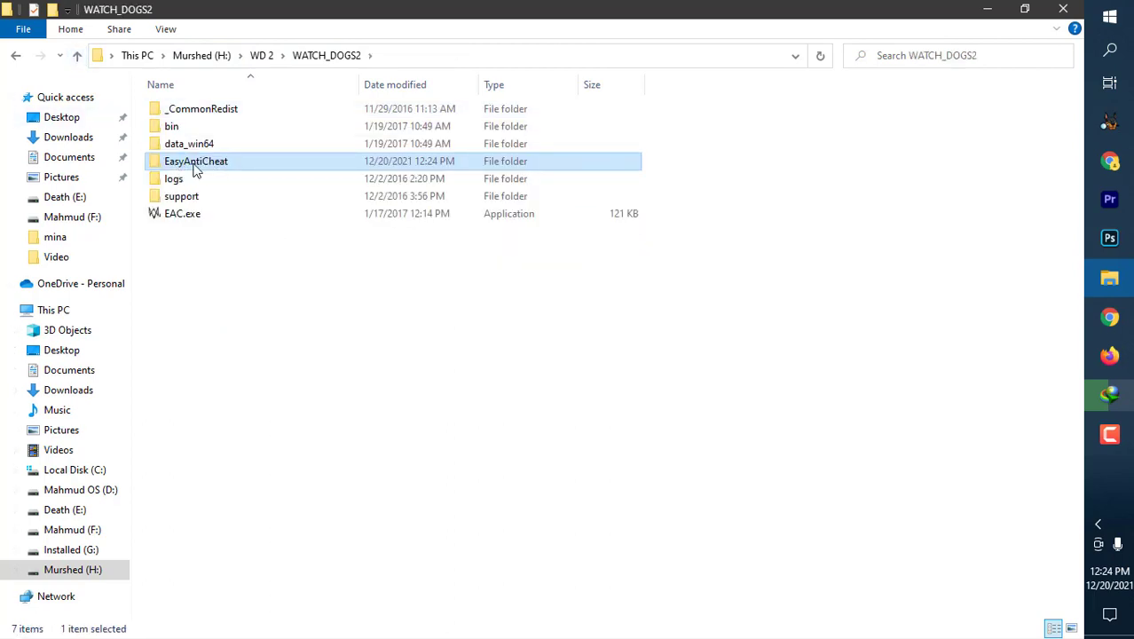
pyautogui.doubleClick(195, 167)
pyautogui.click(263, 233)
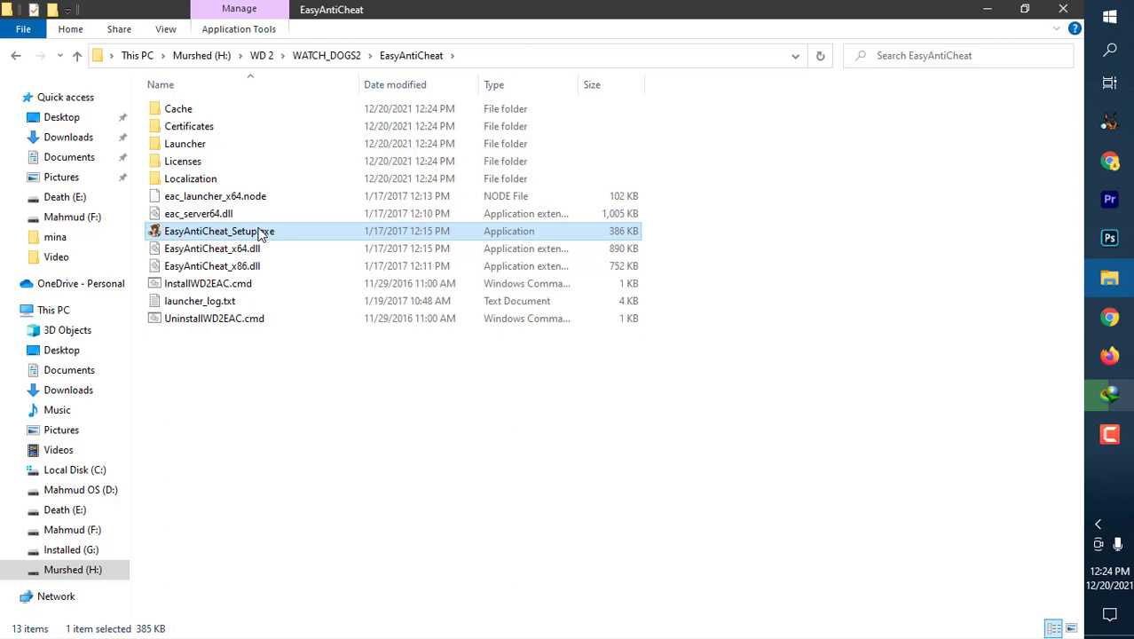
# Launch EasyAntiCheat_Setup.exe and choose Watch Dogs® 2 from the game list
pyautogui.doubleClick(261, 233)
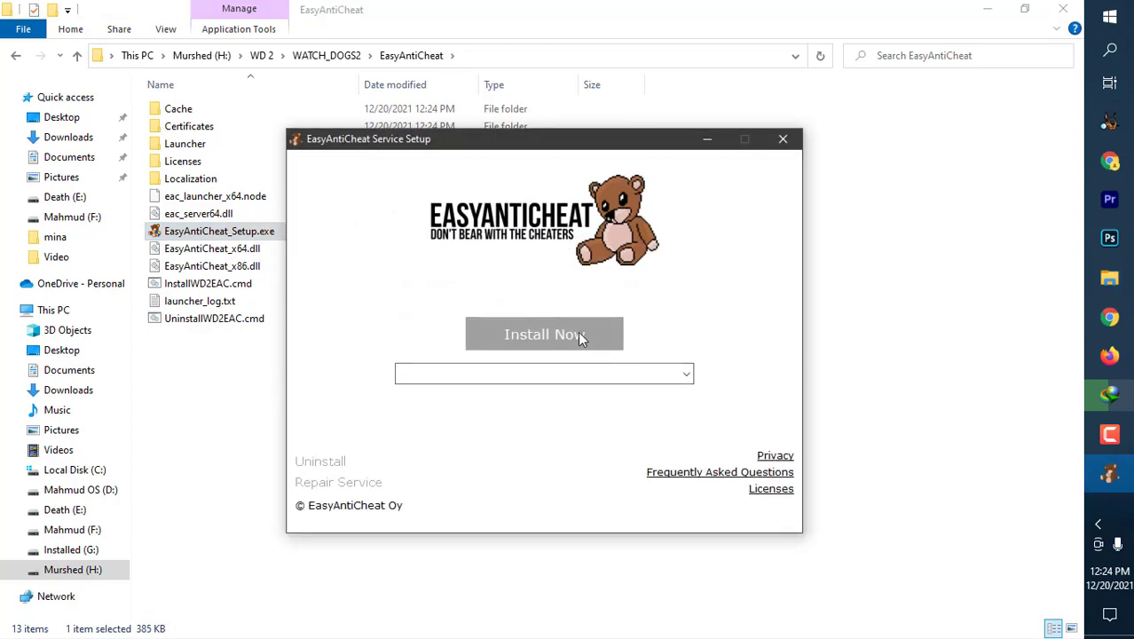
pyautogui.click(684, 373)
pyautogui.scroll(-20, 586, 435)
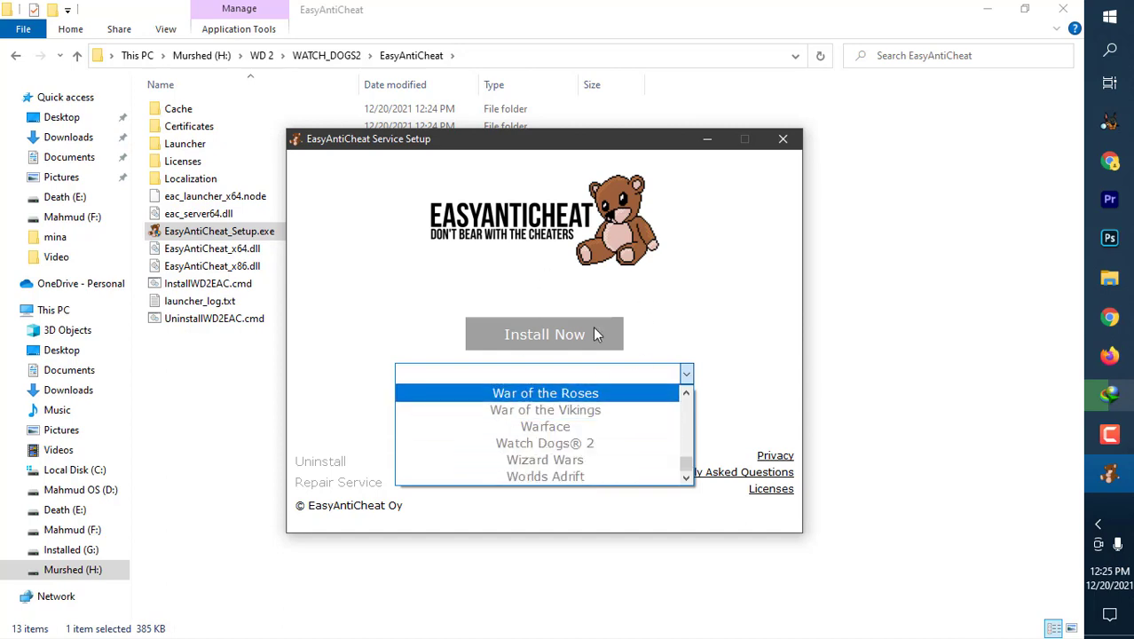
pyautogui.scroll(8, 578, 454)
pyautogui.scroll(1, 579, 454)
pyautogui.scroll(-10, 572, 444)
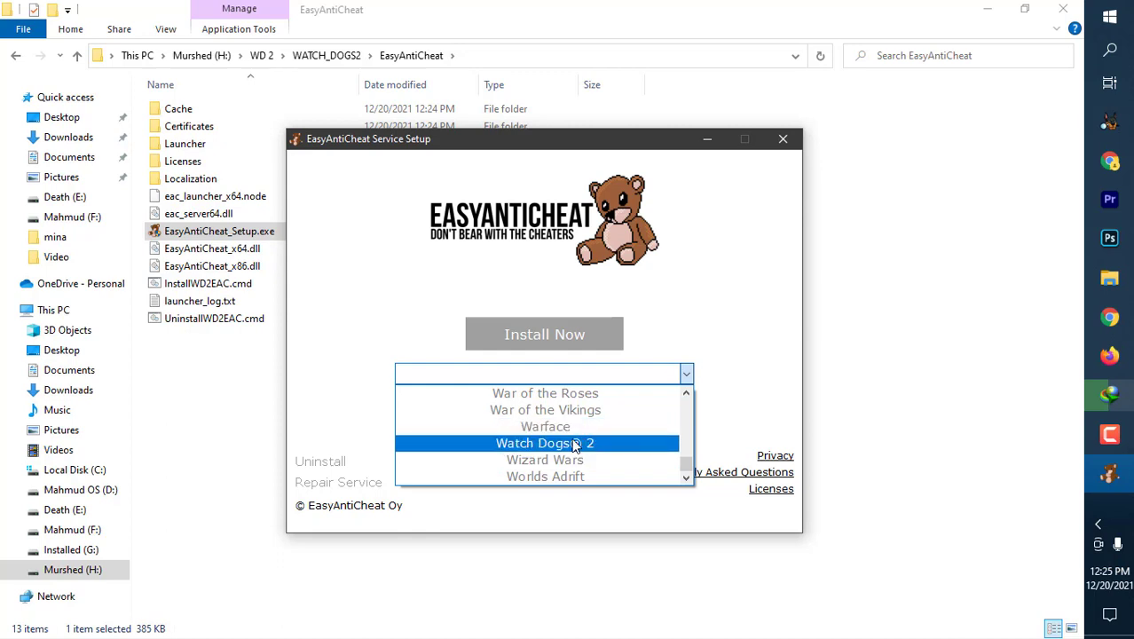
pyautogui.click(539, 444)
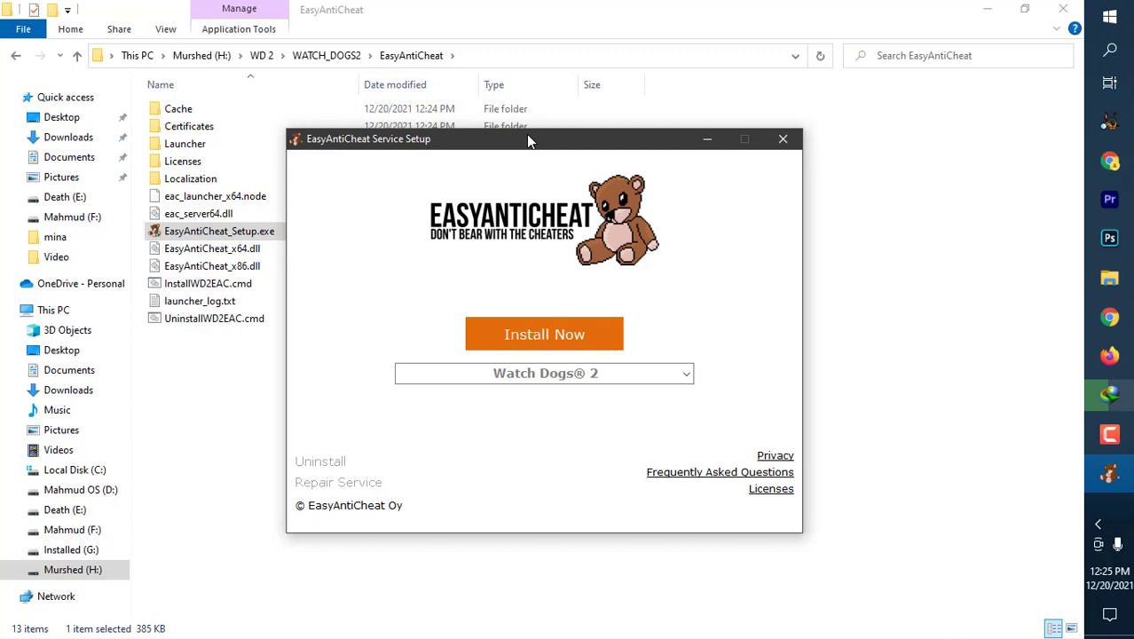
# Install EasyAntiCheat for Watch Dogs 2 and finish the setup after success
pyautogui.moveTo(527, 137); pyautogui.dragTo(585, 110)
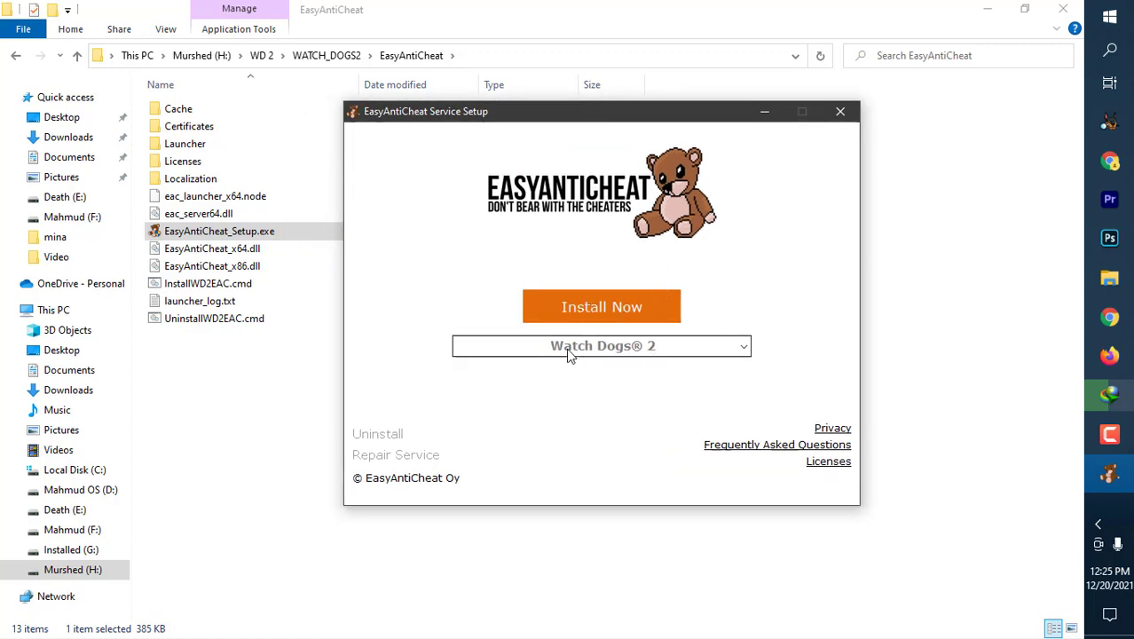
pyautogui.click(604, 306)
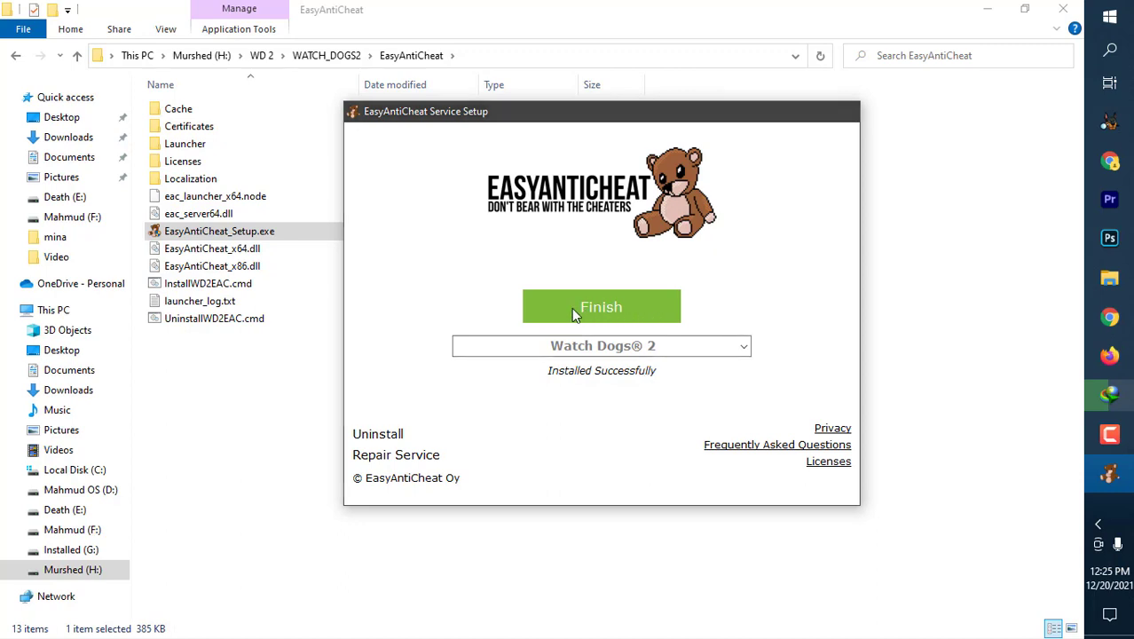
pyautogui.click(574, 310)
pyautogui.click(431, 423)
# Open WATCH_DOGS2\bin and send WatchDogs2.exe to the desktop as a shortcut
pyautogui.click(78, 57)
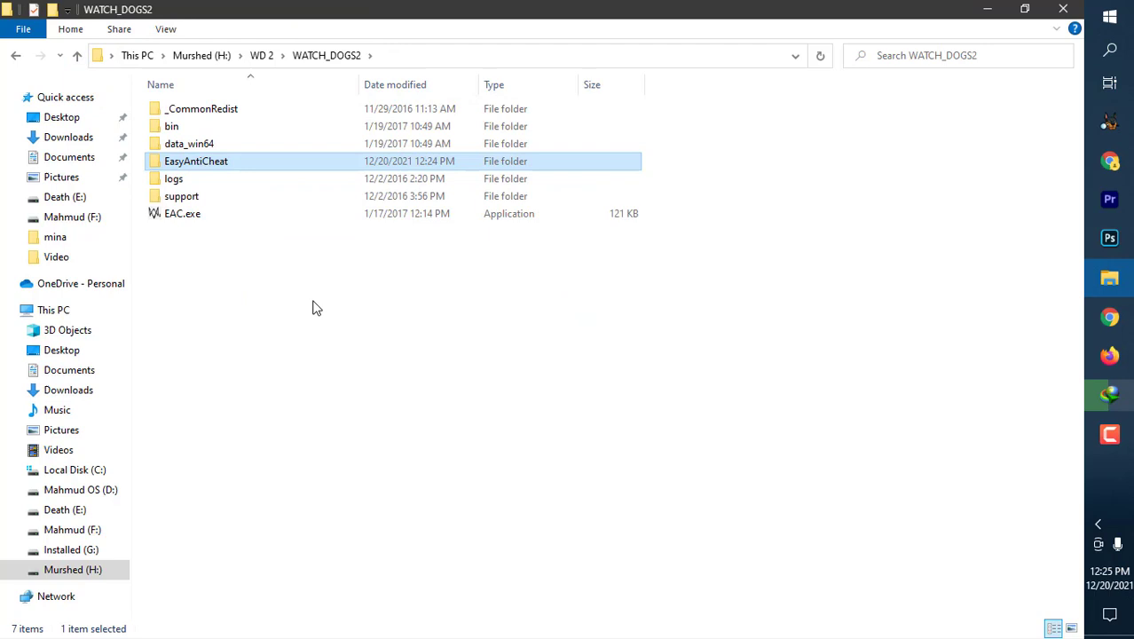
pyautogui.doubleClick(203, 131)
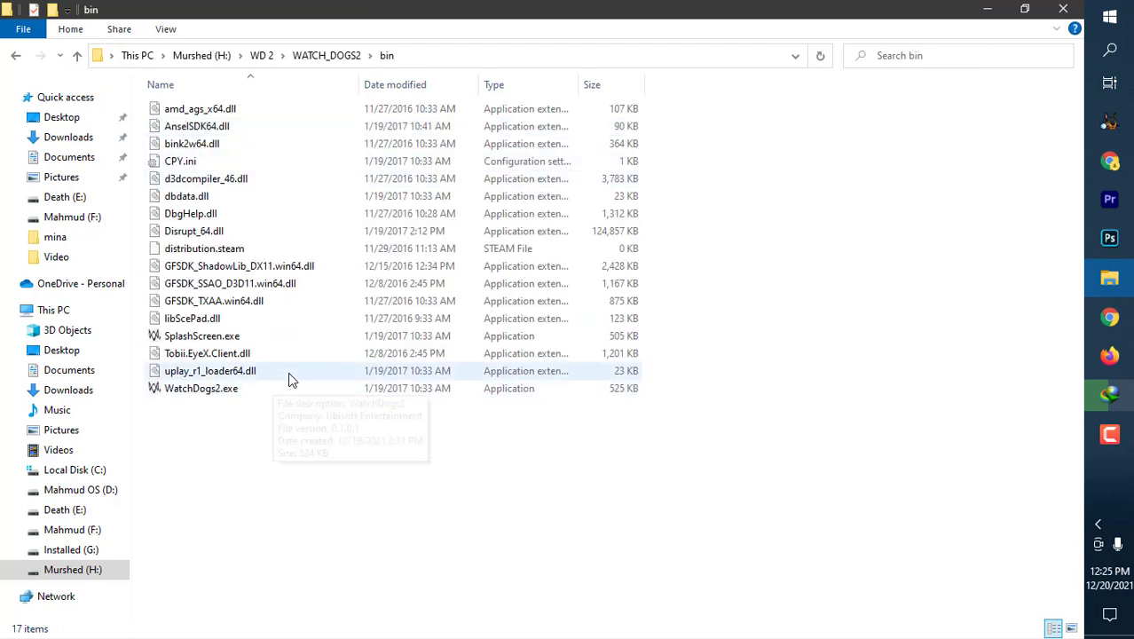
pyautogui.click(201, 392)
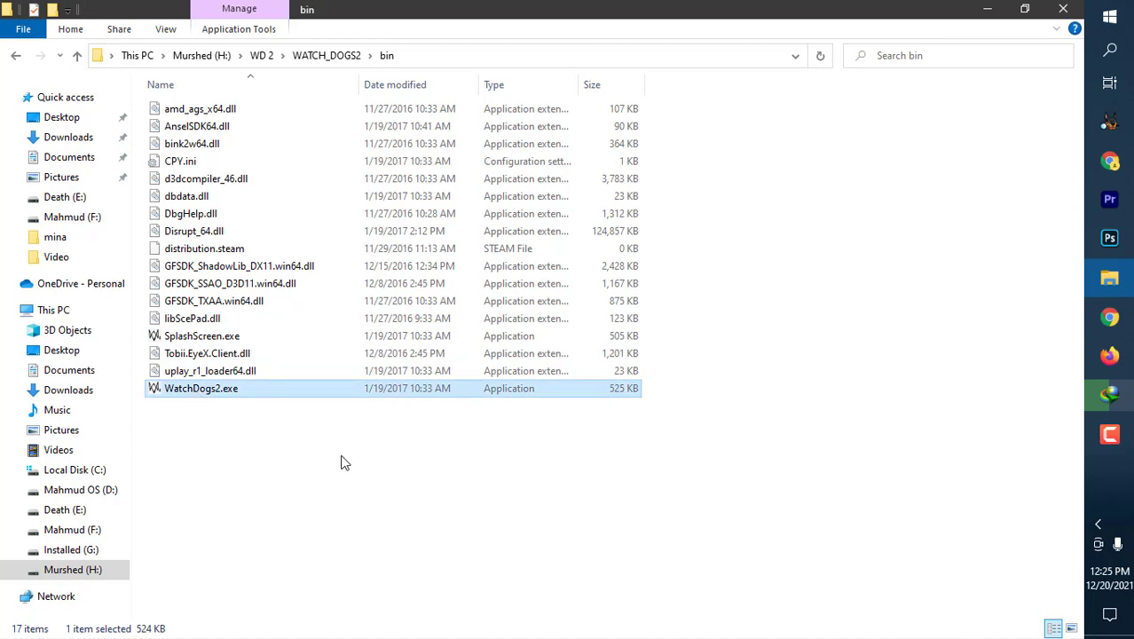
pyautogui.moveTo(341, 457); pyautogui.dragTo(222, 399)
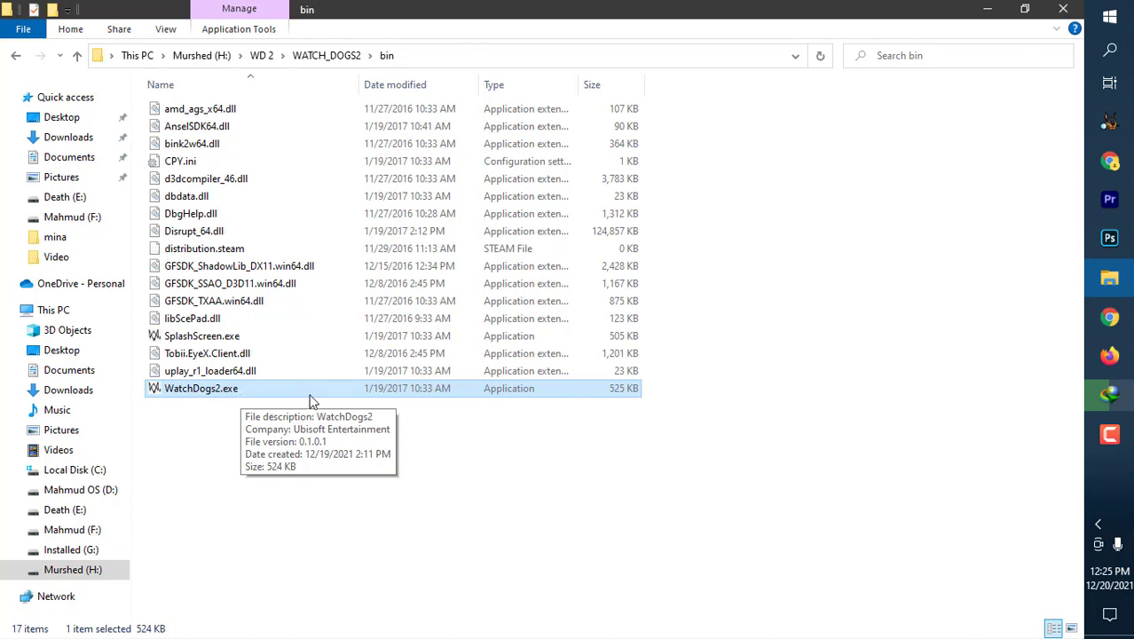
pyautogui.rightClick(221, 394)
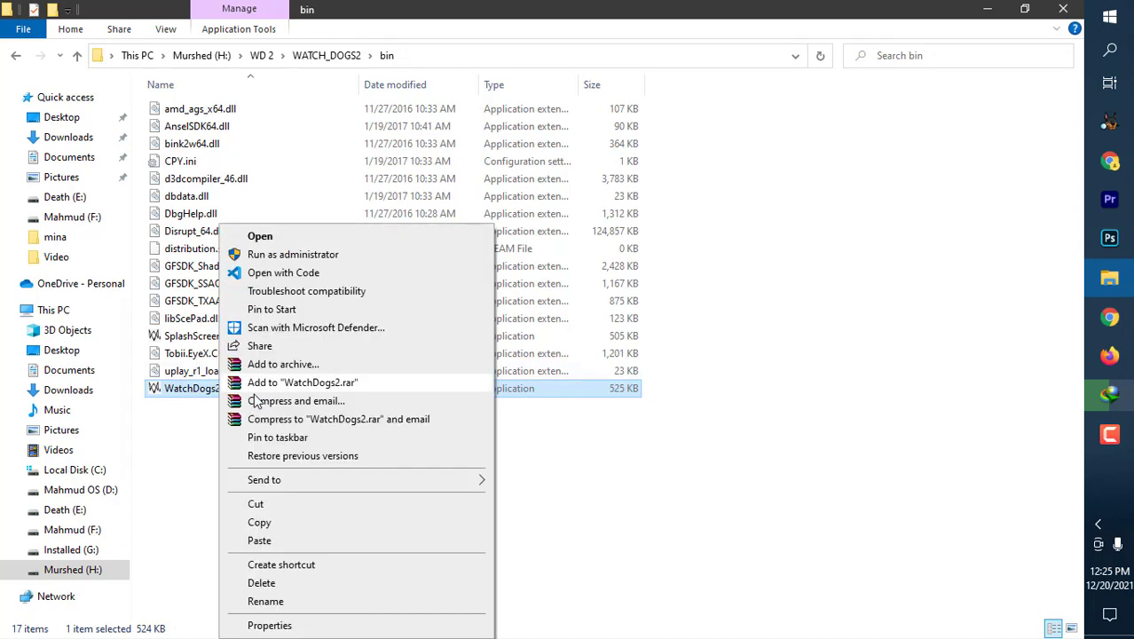
pyautogui.moveTo(456, 479)
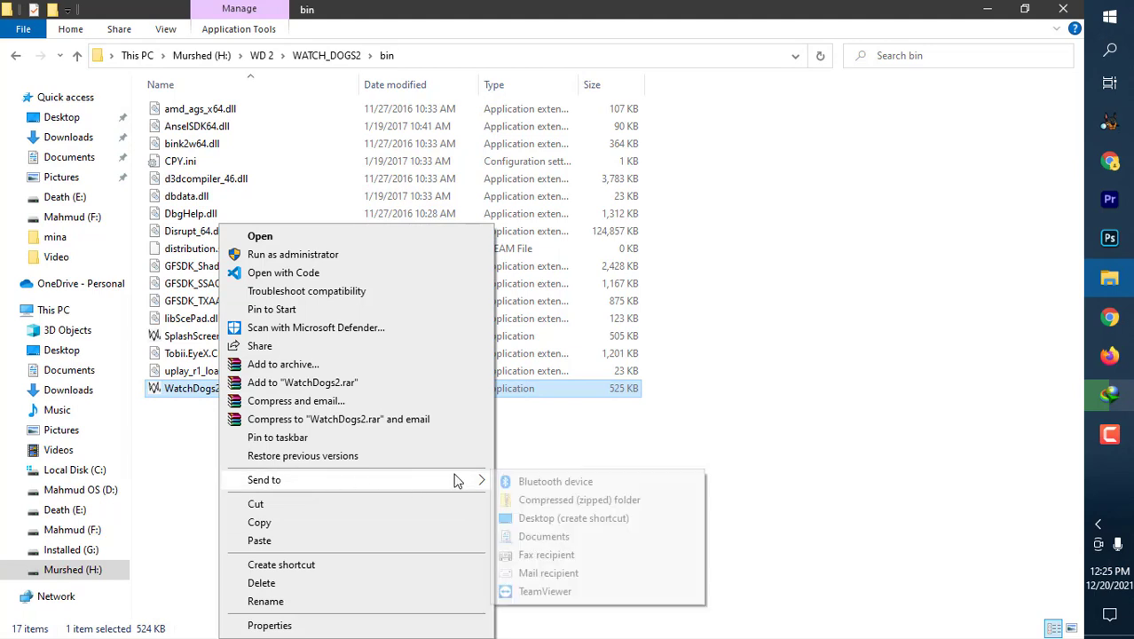
pyautogui.click(592, 520)
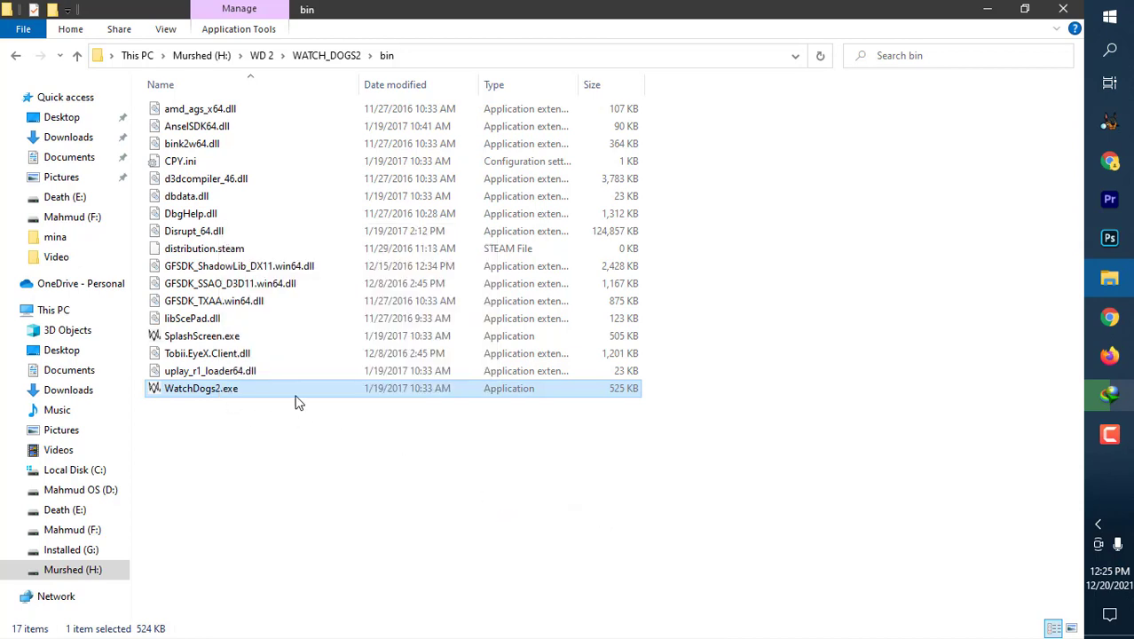
# Move the new shortcut to the top of the desktop and rename it WatchDogs2.exe
pyautogui.click(986, 9)
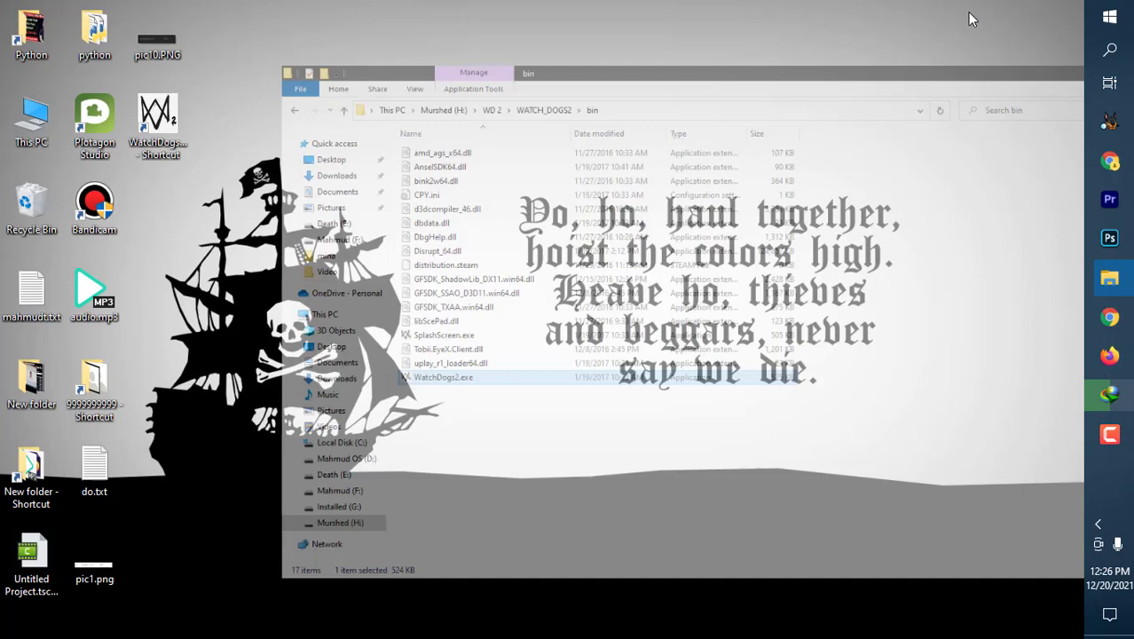
pyautogui.moveTo(158, 119); pyautogui.dragTo(411, 40)
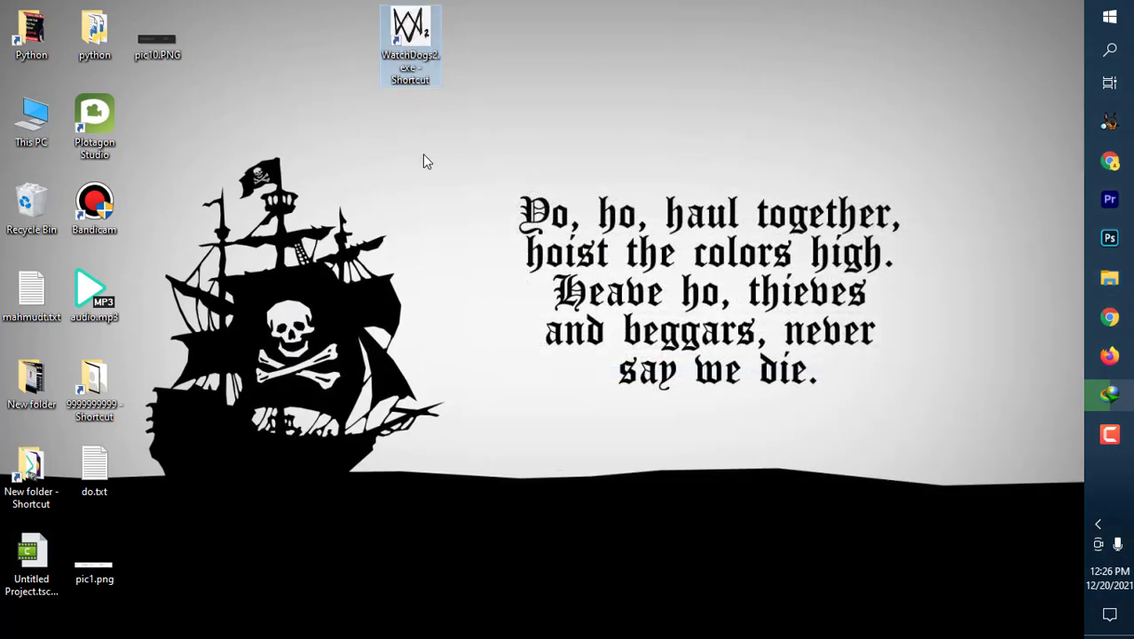
pyautogui.rightClick(411, 55)
pyautogui.click(503, 439)
pyautogui.click(412, 79)
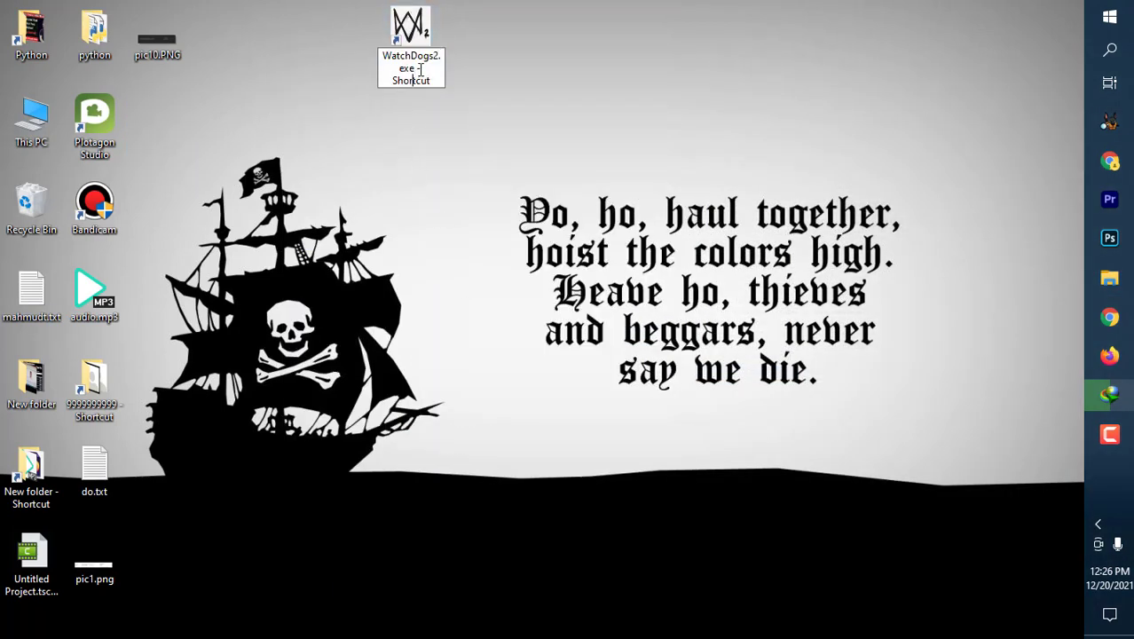
pyautogui.moveTo(402, 67); pyautogui.dragTo(440, 80)
pyautogui.click(437, 73)
pyautogui.press('BackSpace')
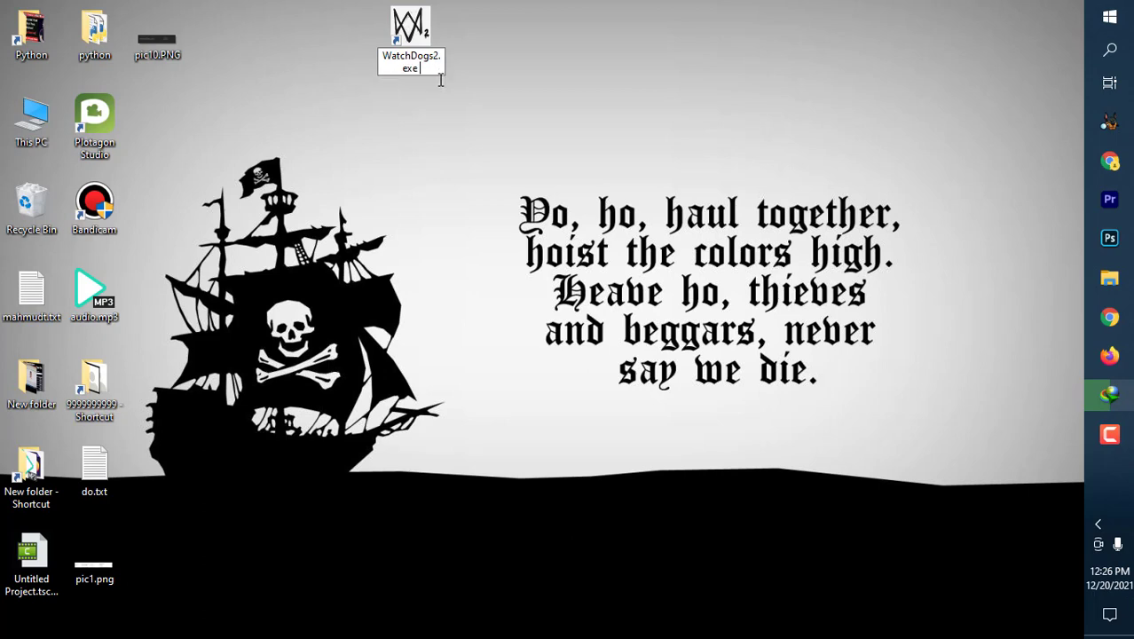
pyautogui.press('Return')
# Refresh the desktop and bring up the WatchDogs2.exe shortcut's context menu
pyautogui.rightClick(528, 70)
pyautogui.click(547, 146)
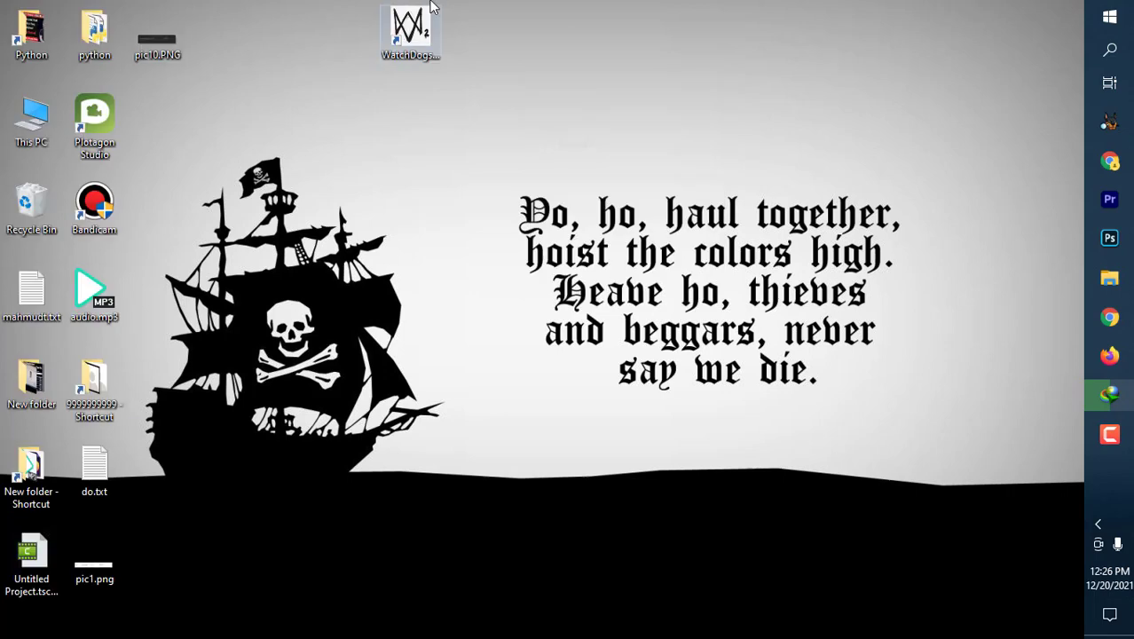
pyautogui.click(422, 39)
pyautogui.rightClick(423, 39)
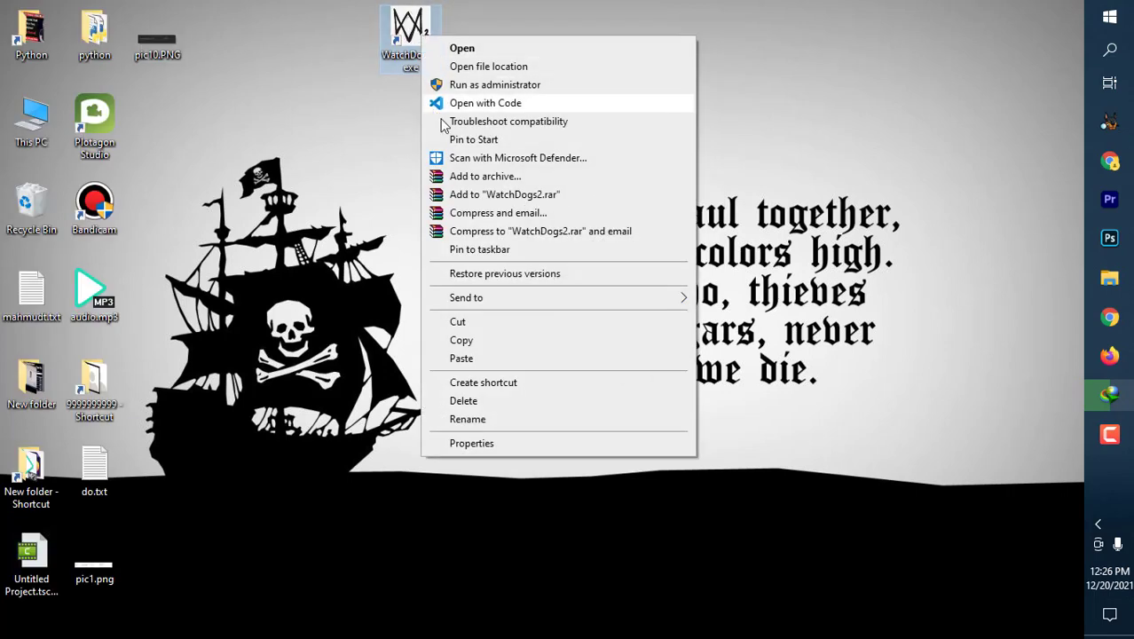
# Append ' -eac_launcher' to the shortcut's Target field and apply the change
pyautogui.click(471, 443)
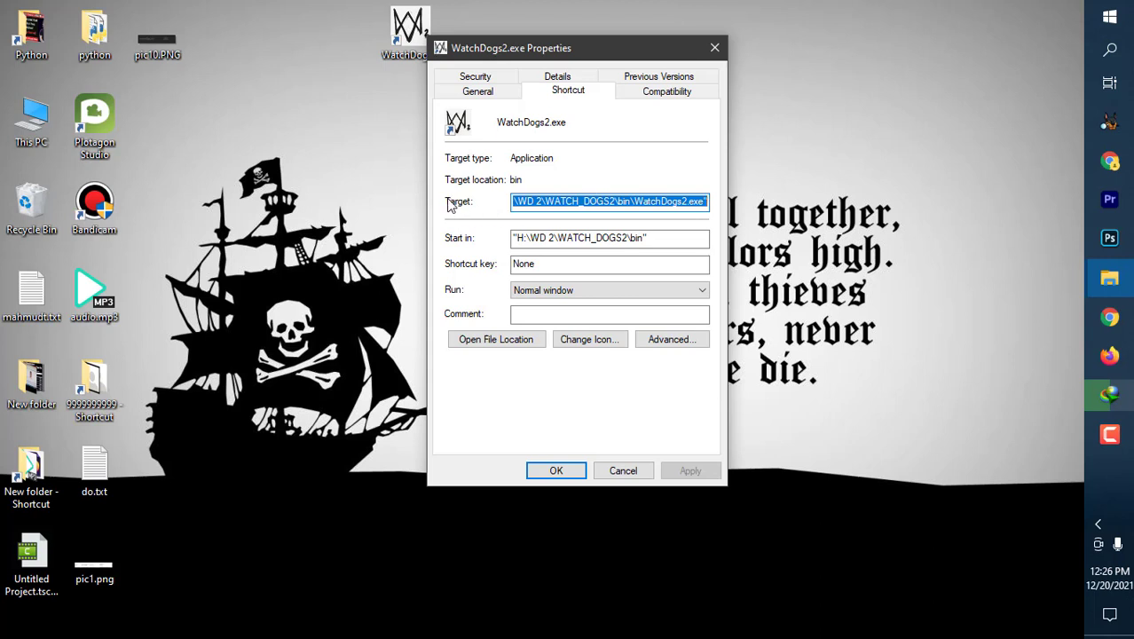
pyautogui.click(703, 201)
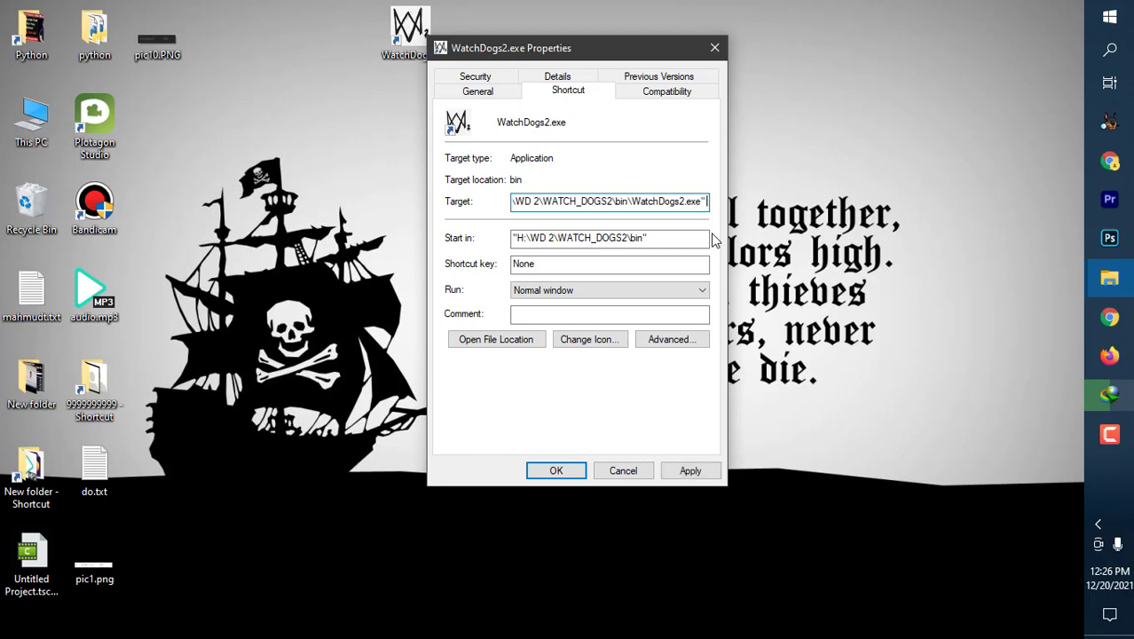
pyautogui.write('-')
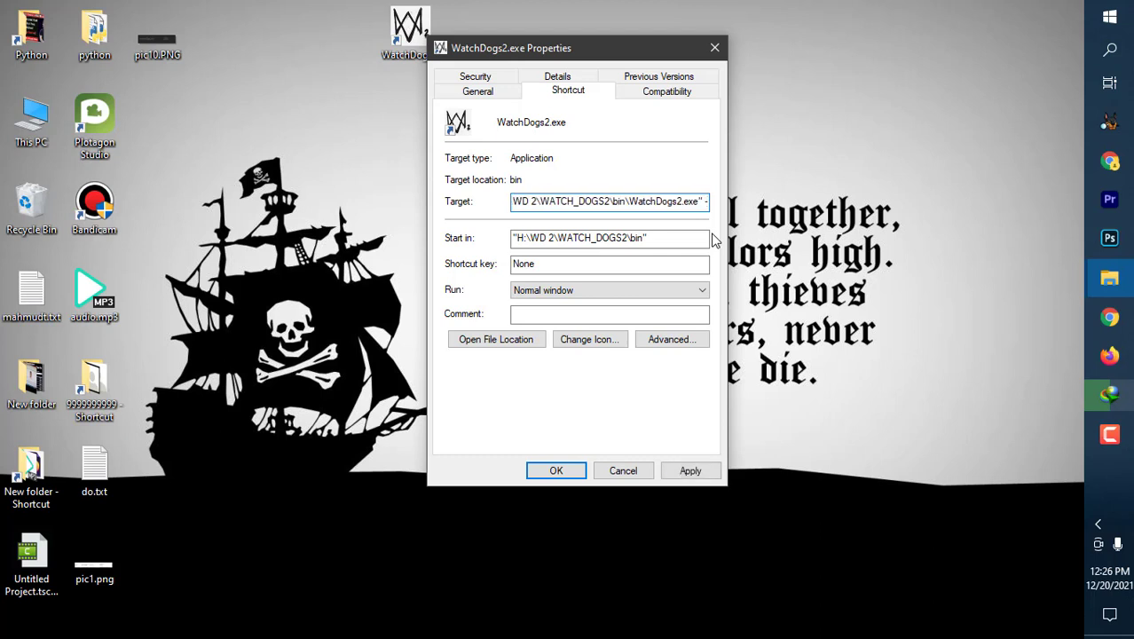
pyautogui.write('eac')
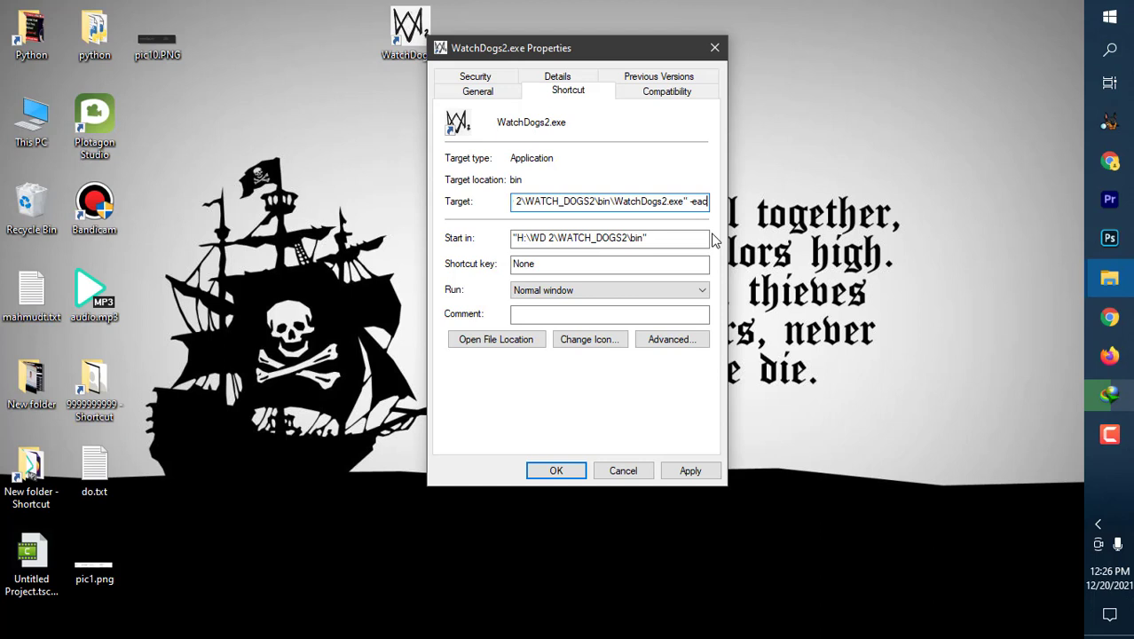
pyautogui.write('_')
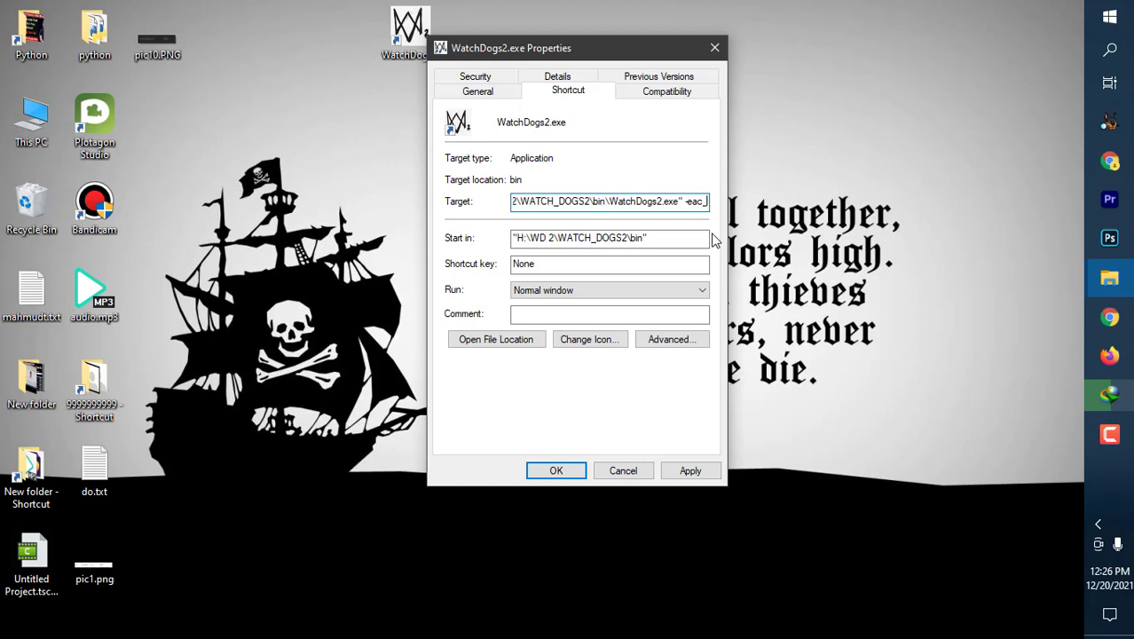
pyautogui.write('lau')
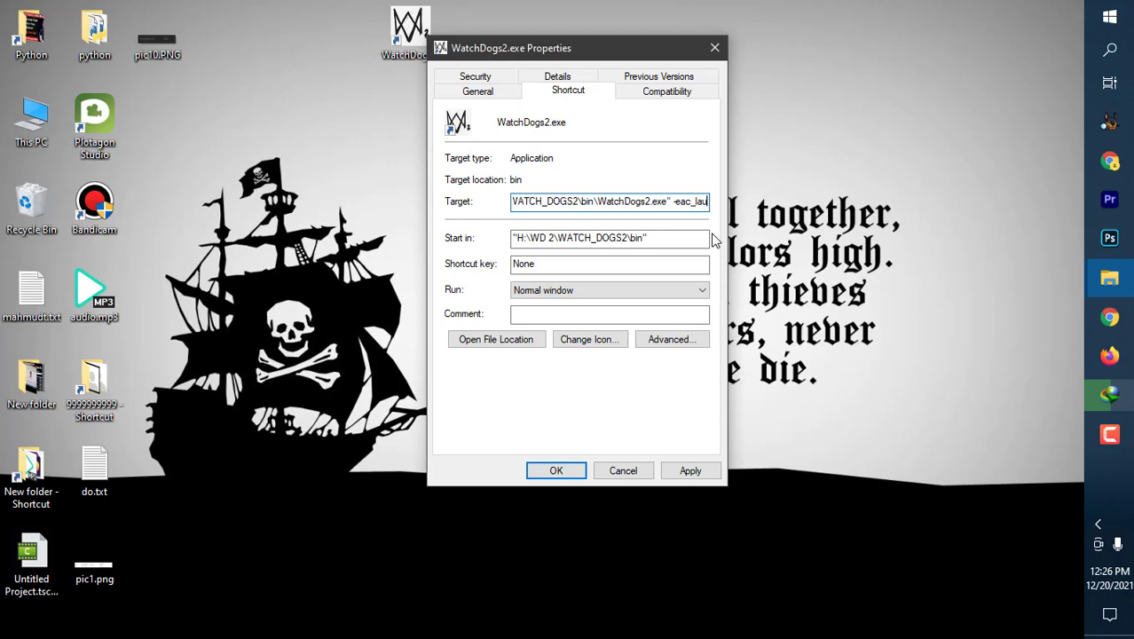
pyautogui.write('ncher')
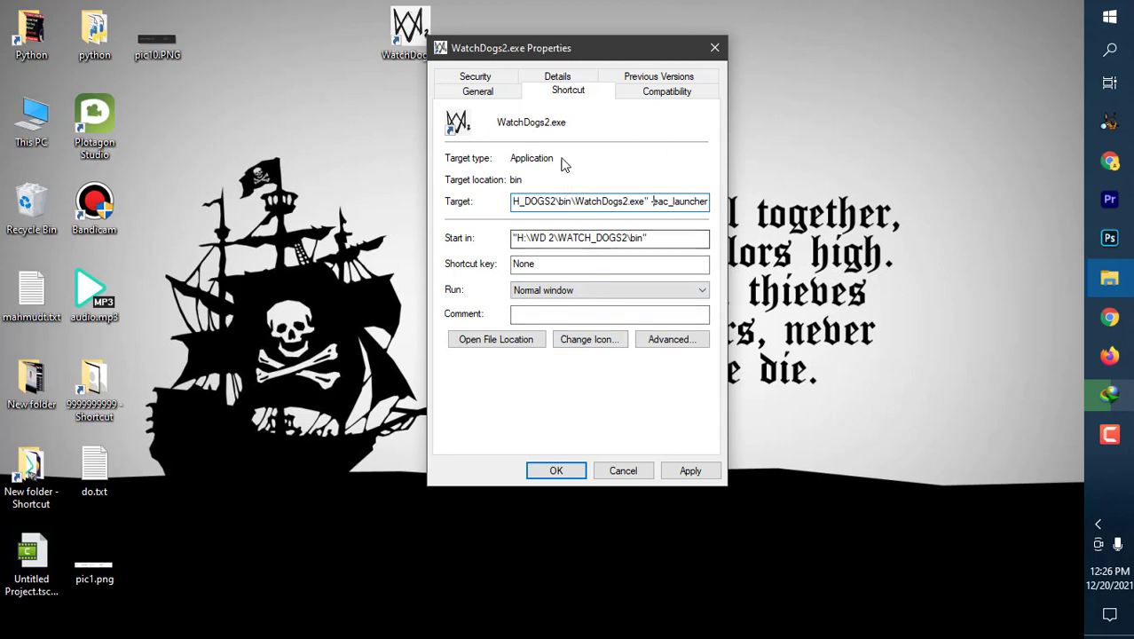
pyautogui.click(691, 474)
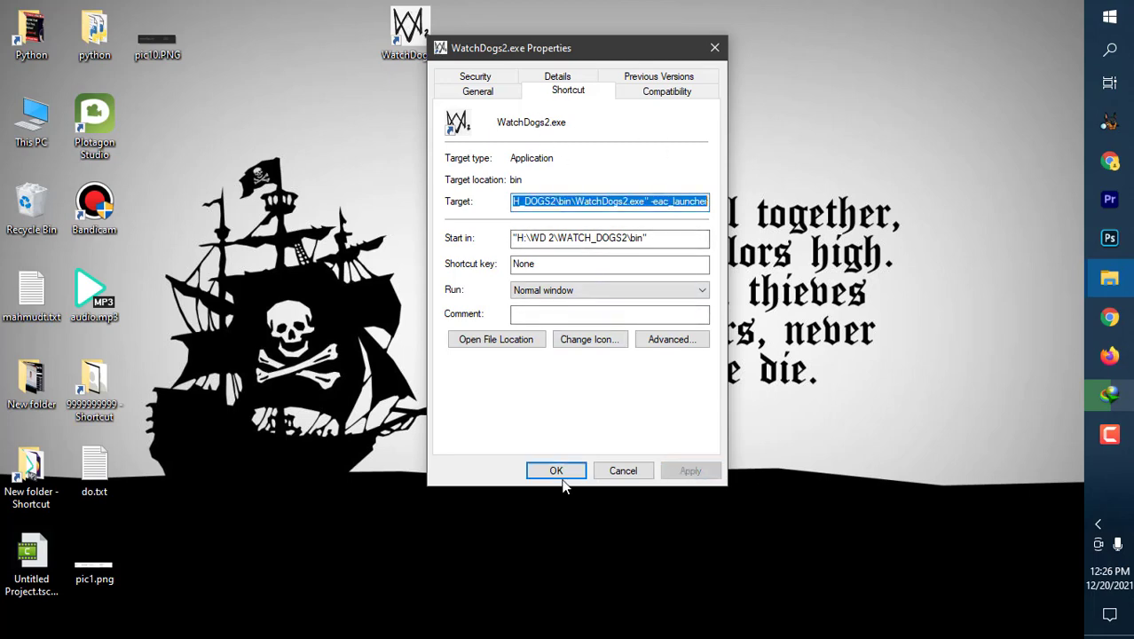
# Confirm the shortcut properties, refresh the desktop, and launch Watch Dogs 2 from WatchDogs2.exe
pyautogui.click(556, 474)
pyautogui.rightClick(633, 85)
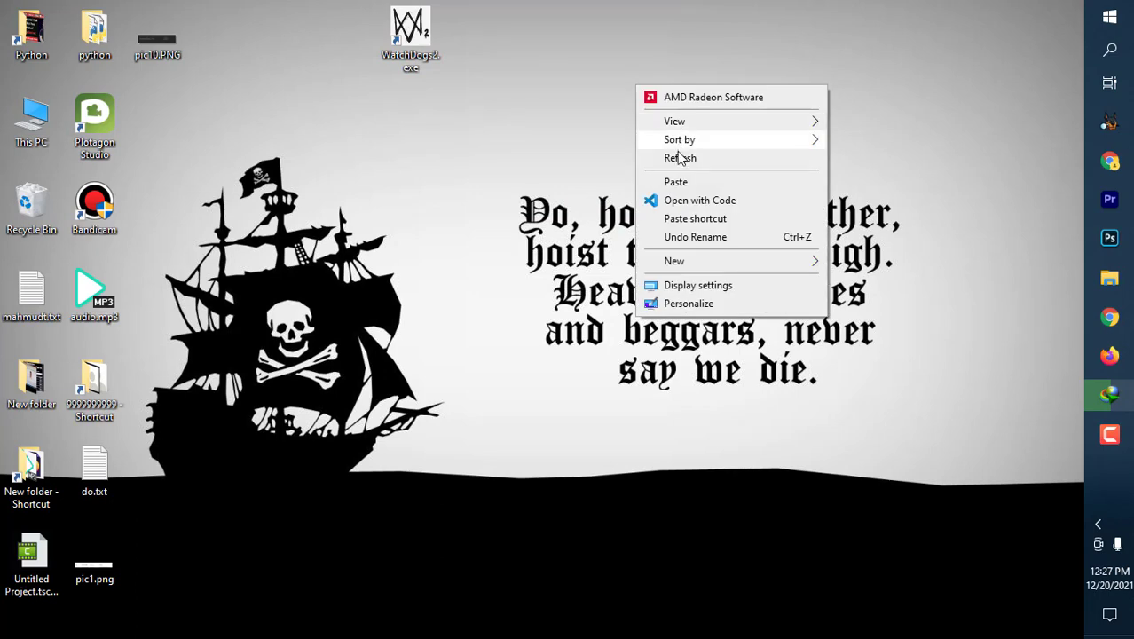
pyautogui.click(682, 159)
pyautogui.moveTo(490, 106); pyautogui.dragTo(380, 12)
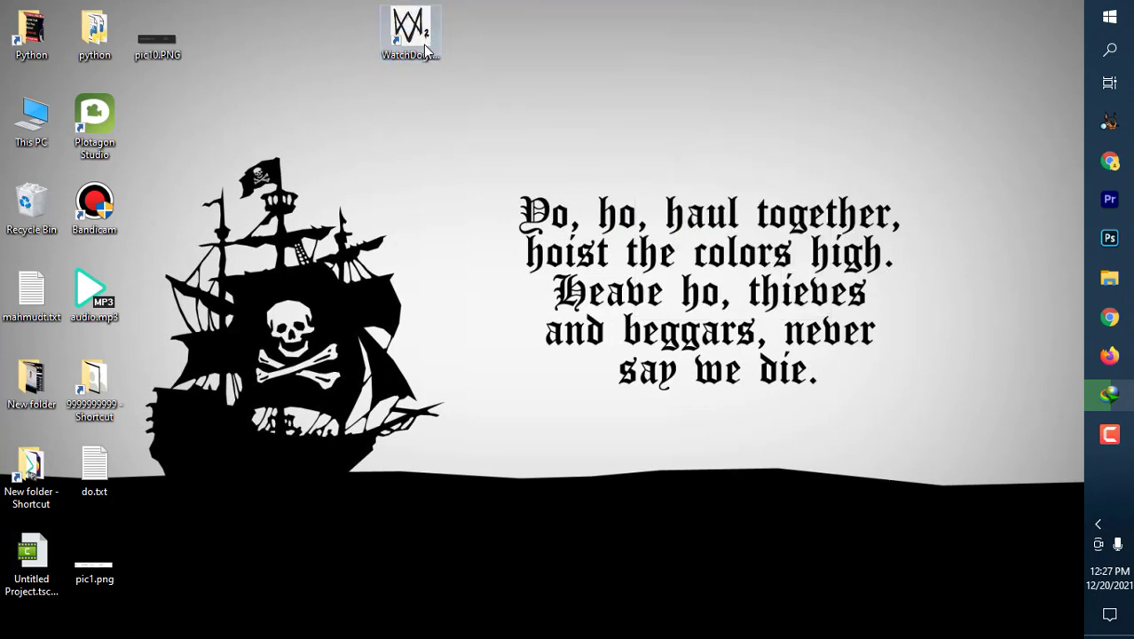
pyautogui.click(452, 99)
pyautogui.rightClick(504, 39)
pyautogui.click(536, 112)
pyautogui.doubleClick(410, 34)
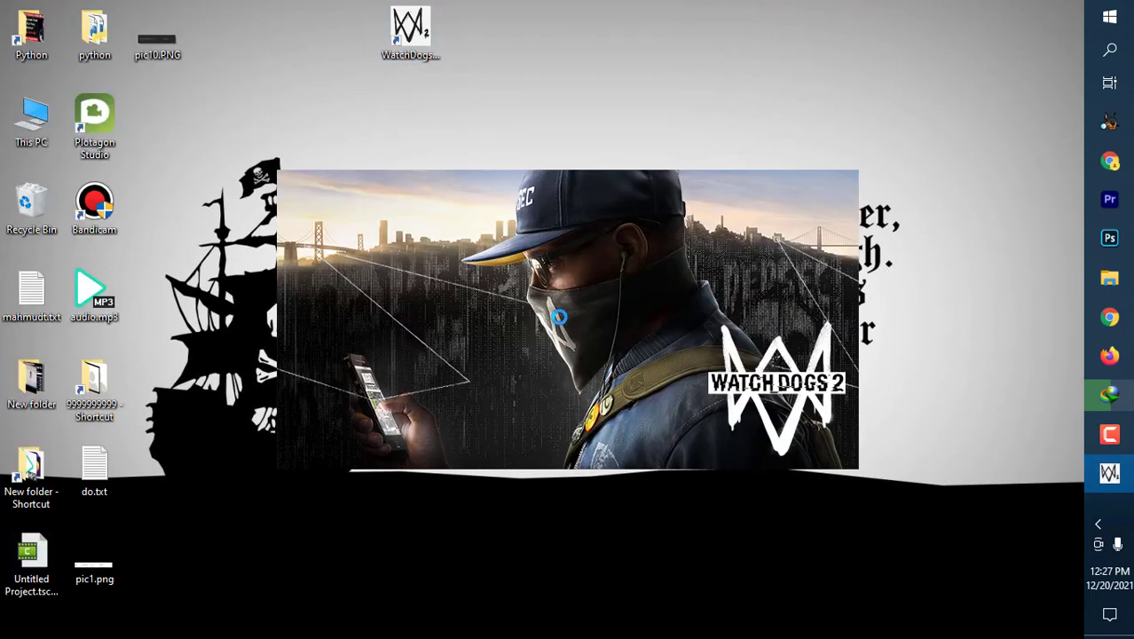